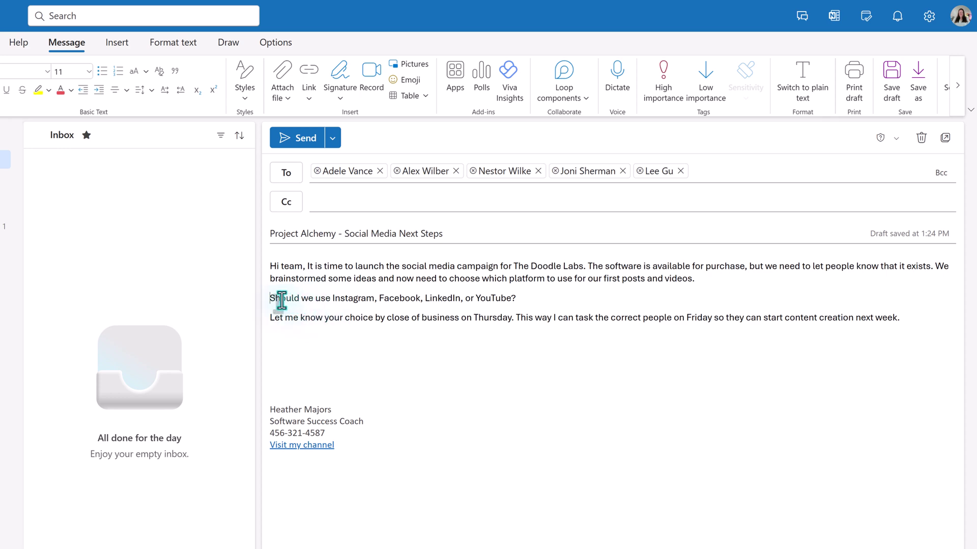
Step: Highlight the line 'Should we use Instagram, Facebook, LinkedIn, or YouTube?' in yellow
left_click_drag(268, 300, 515, 299)
left_click(382, 379)
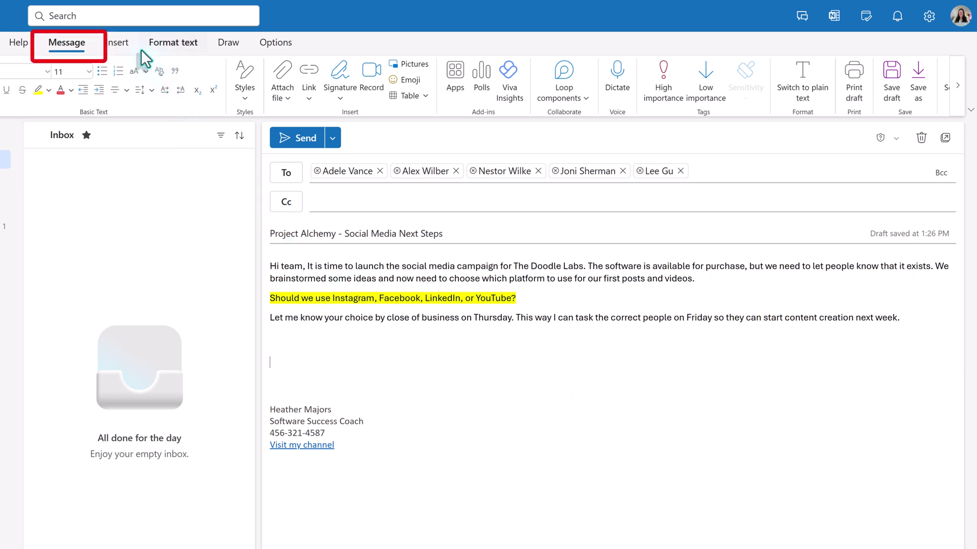
Step: Insert a Loop voting table with Idea, Pros, Cons and Votes columns below the message
left_click(68, 51)
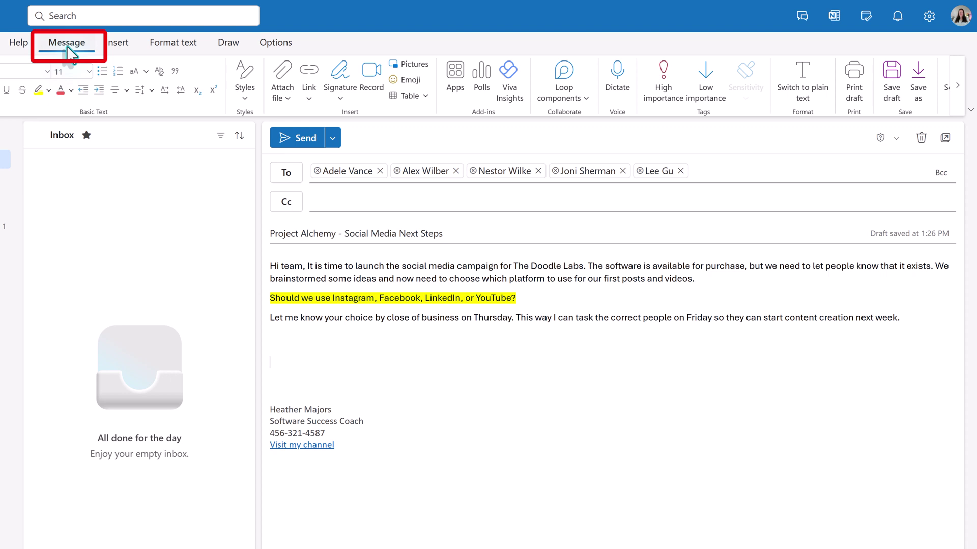
left_click(587, 99)
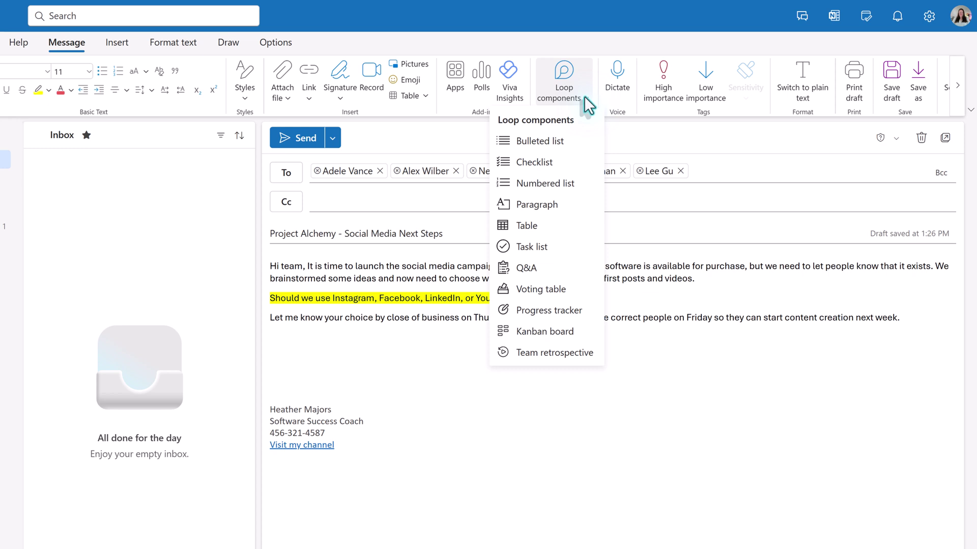
left_click(534, 290)
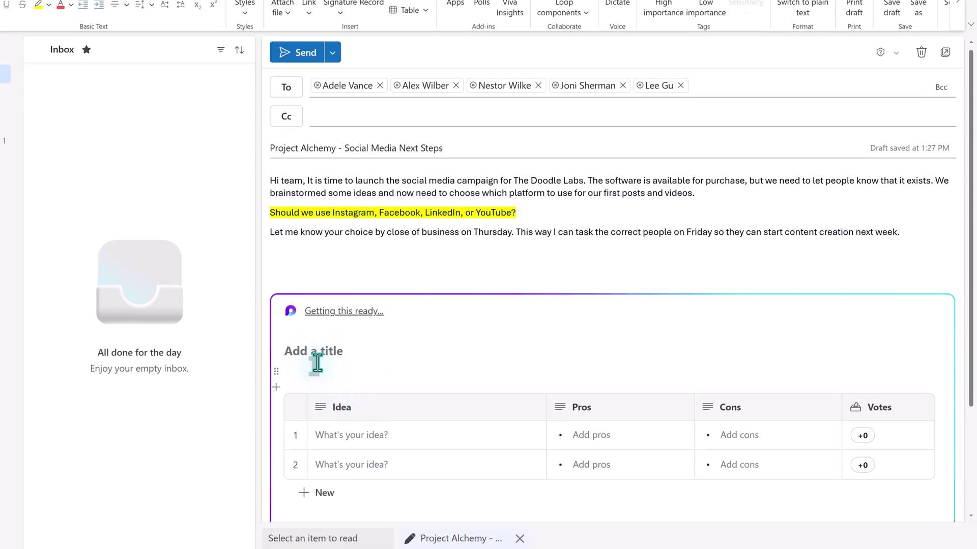
Step: Type 'Social Media Options' as the Loop voting table's title
left_click(317, 356)
type("Social Media")
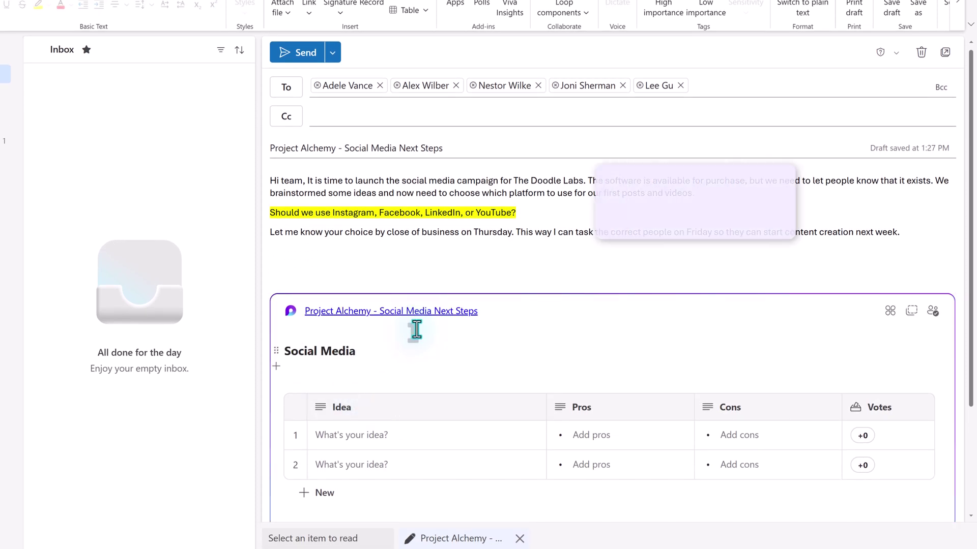
type(" Options")
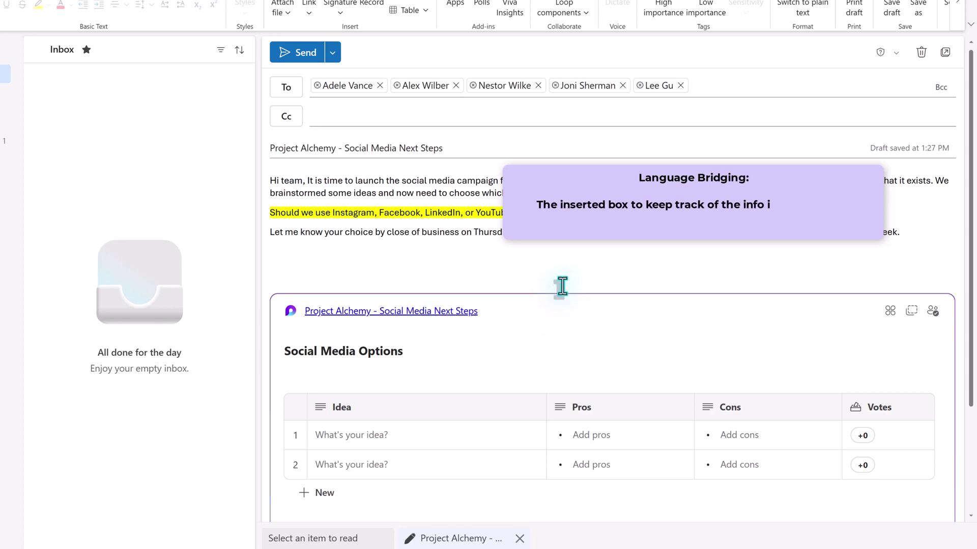
scroll(561, 282, "down", 3)
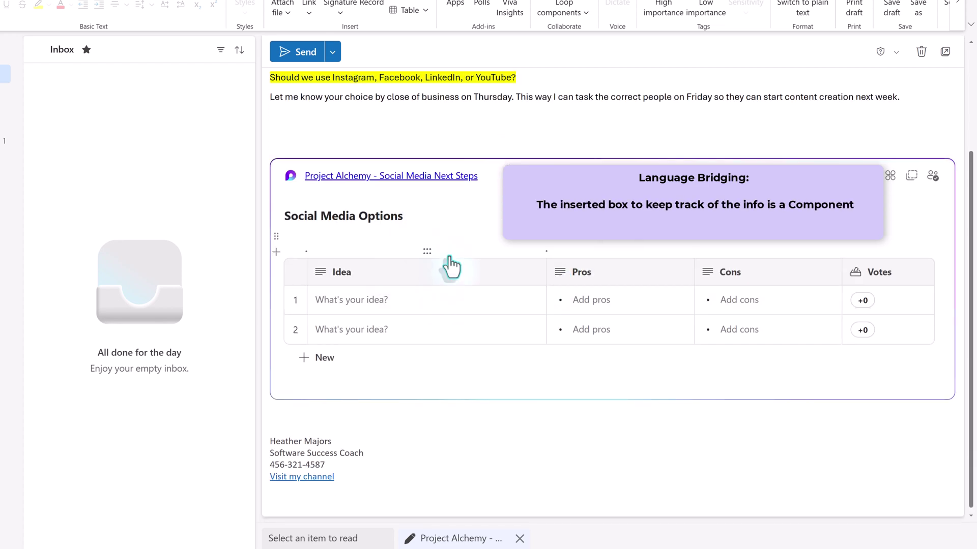
left_click(475, 408)
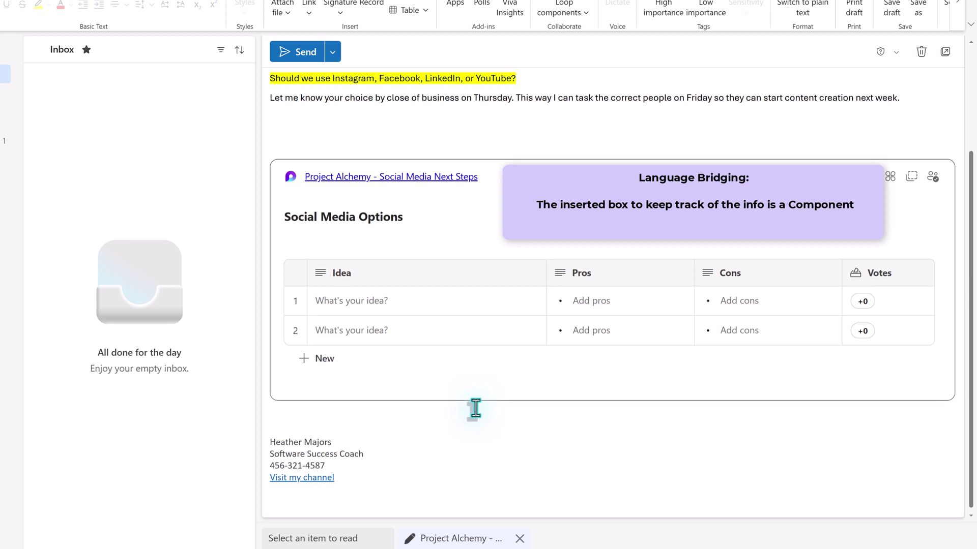
scroll(475, 408, "up", 1)
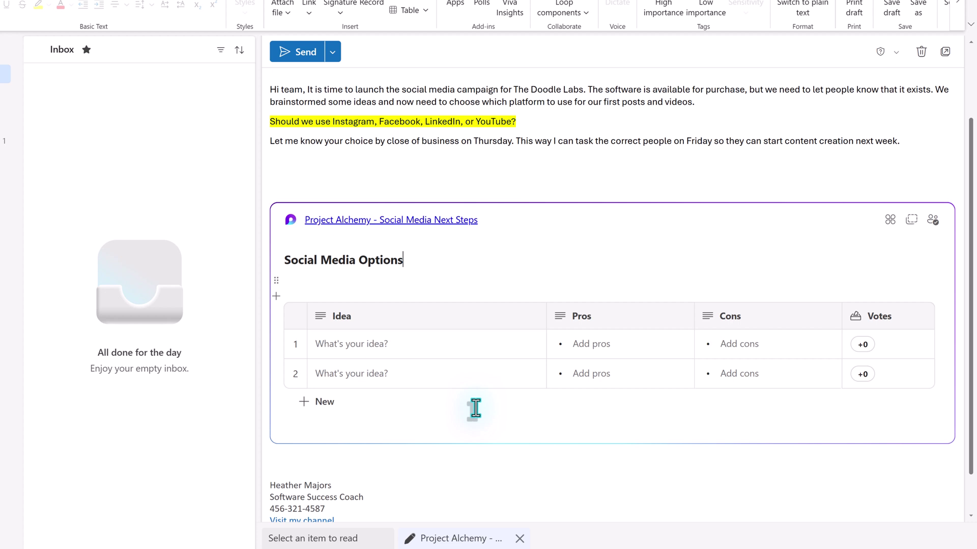
Step: Rename the Idea and Pros columns to Social Media Platform and Comments, and delete Cons
left_click(360, 323)
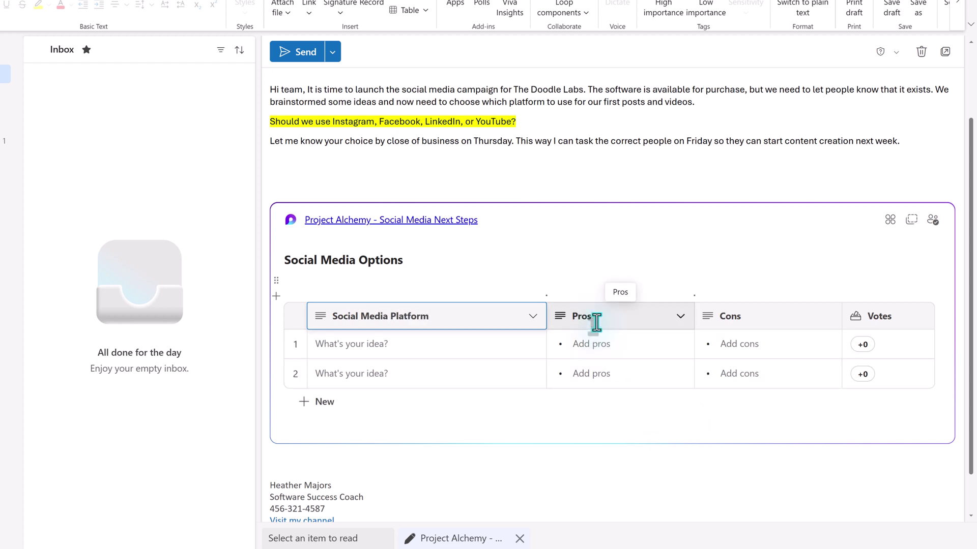
left_click(572, 317)
double_click(571, 318)
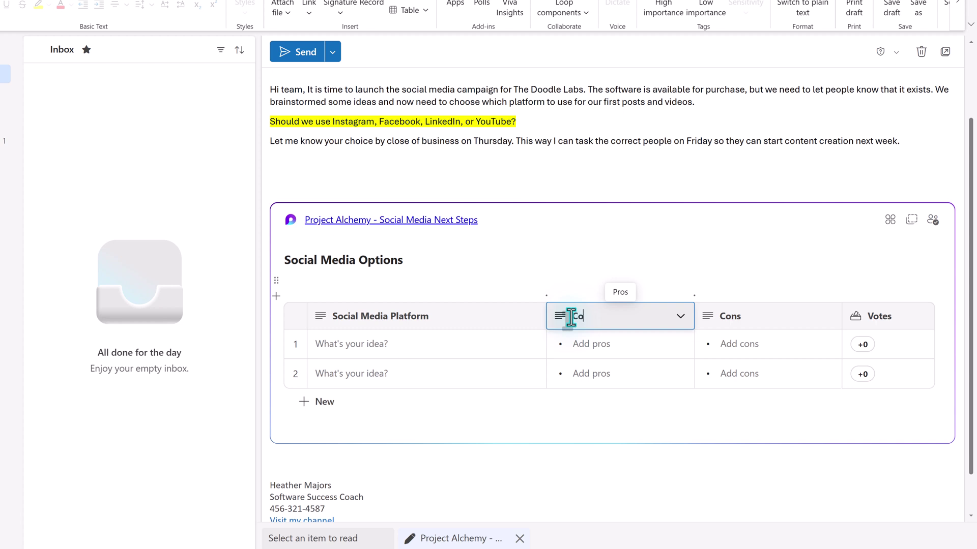
type("Comments")
left_click(571, 318)
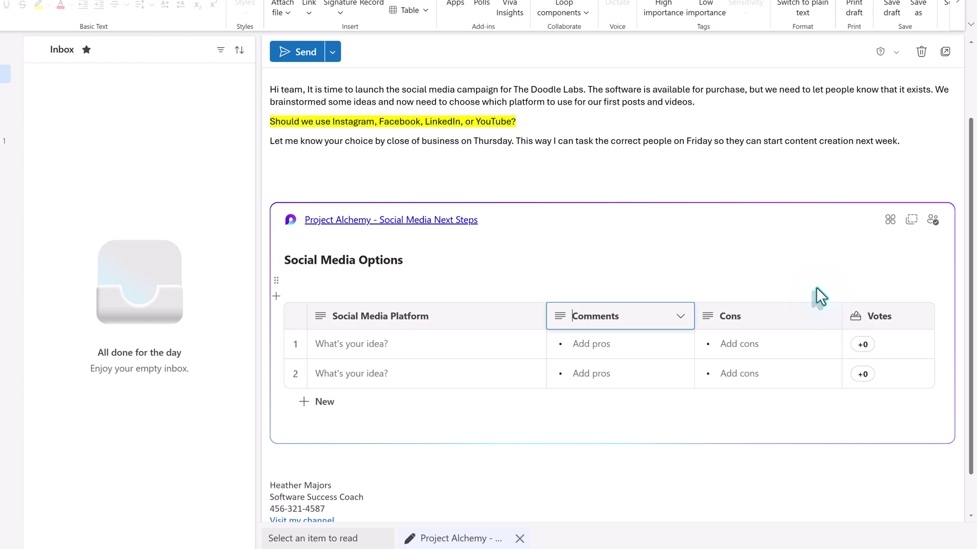
left_click(768, 300)
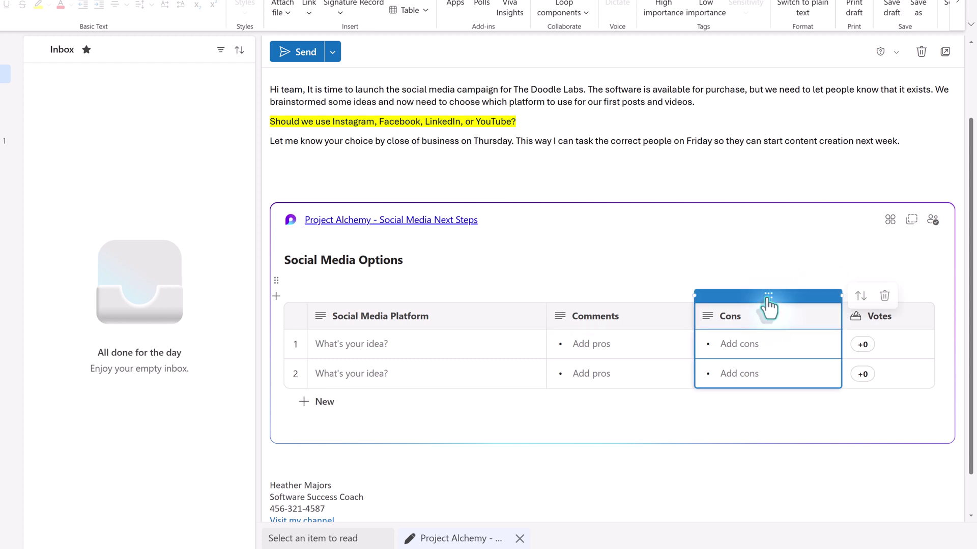
left_click(887, 295)
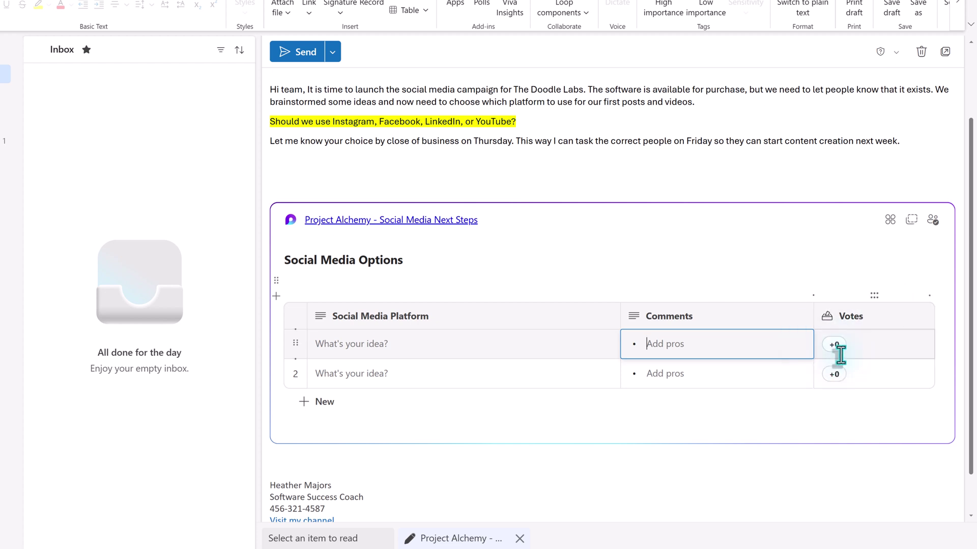
Step: Fill the platform rows with Instagram, Facebook, LinkedIn and YouTube, adding two new rows
left_click(550, 356)
type("Instagram")
left_click(368, 375)
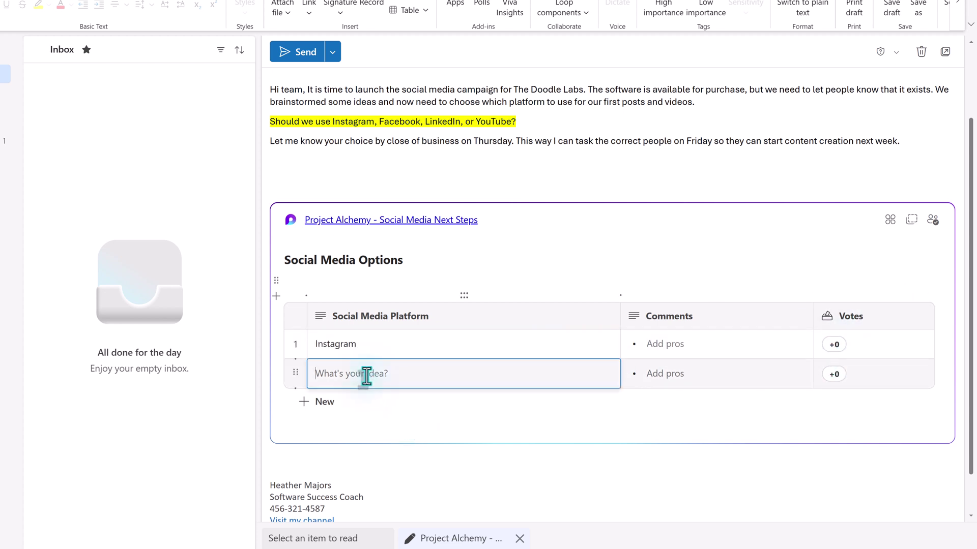
type("Facebook")
left_click(324, 403)
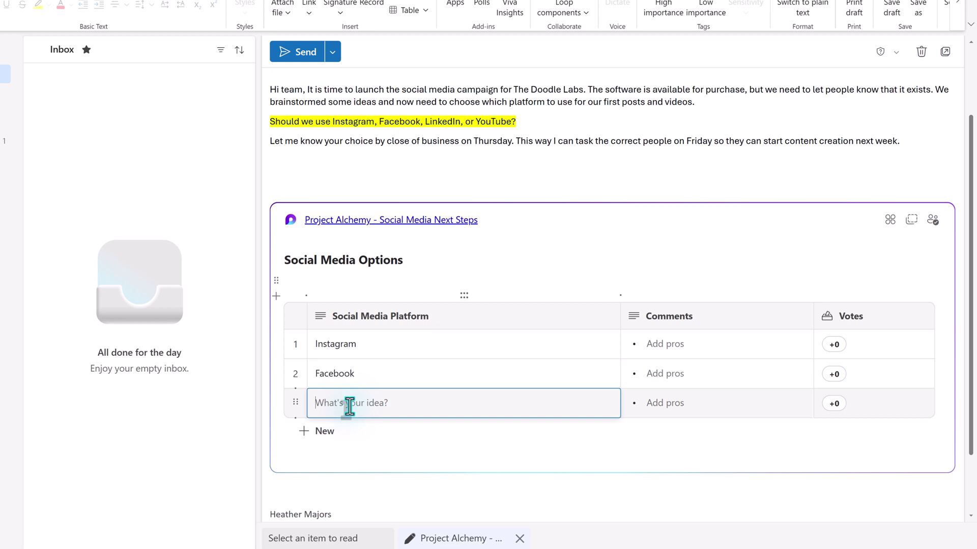
type("LinkedIn")
left_click(328, 430)
type("YouTube")
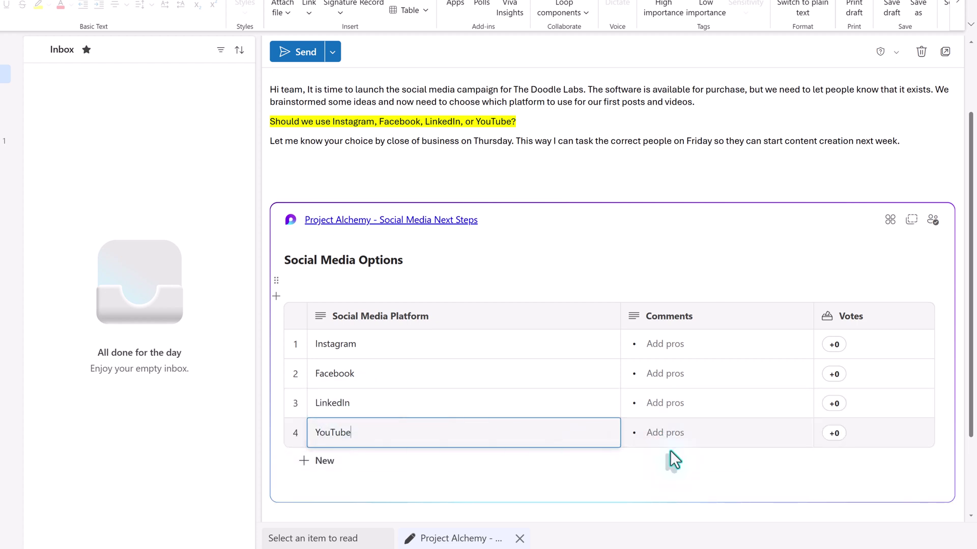
left_click(446, 468)
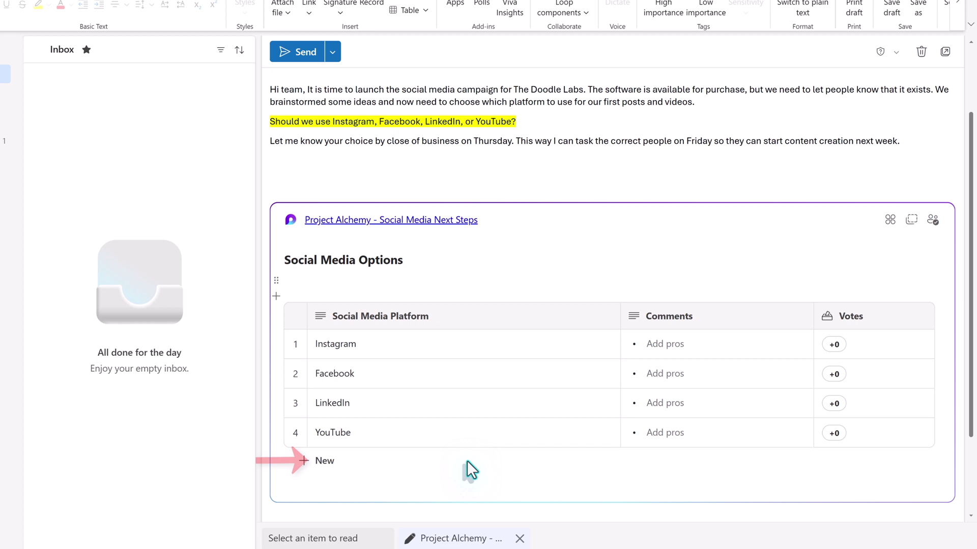
Step: Review the draft, then send the 'Project Alchemy - Social Media Next Steps' email
scroll(467, 460, "up", 2)
scroll(467, 460, "down", 1)
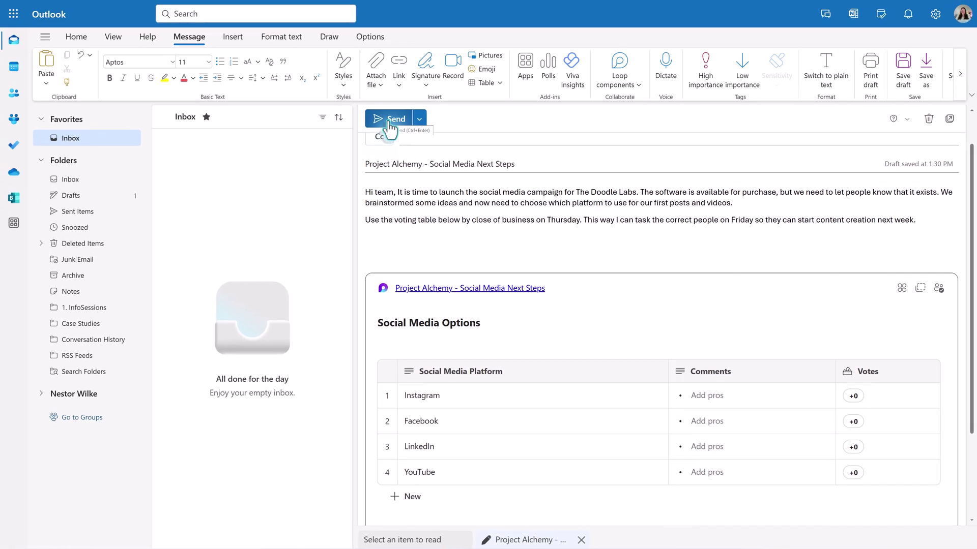
left_click(390, 122)
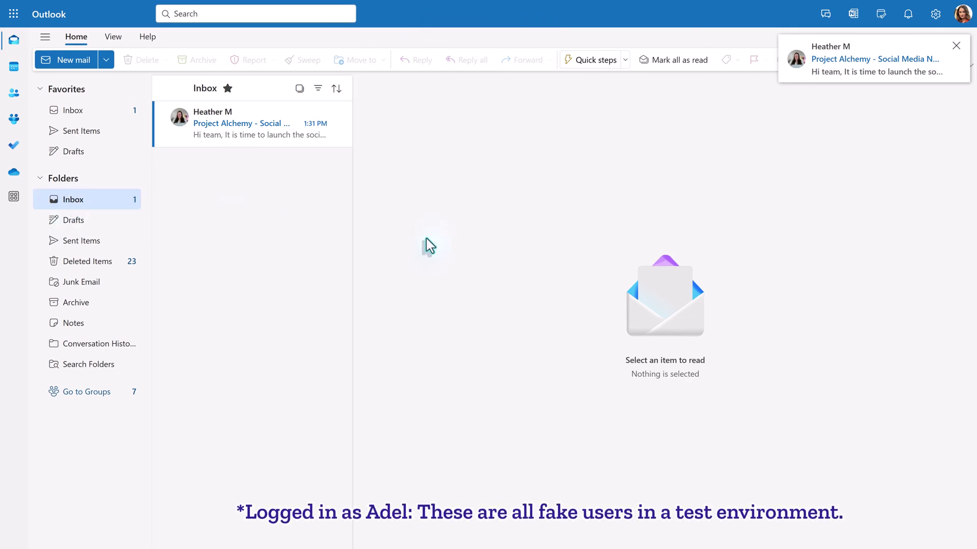
Step: Open the received email, vote for LinkedIn, and paste the e-learning comment in its Comments cell
left_click(247, 137)
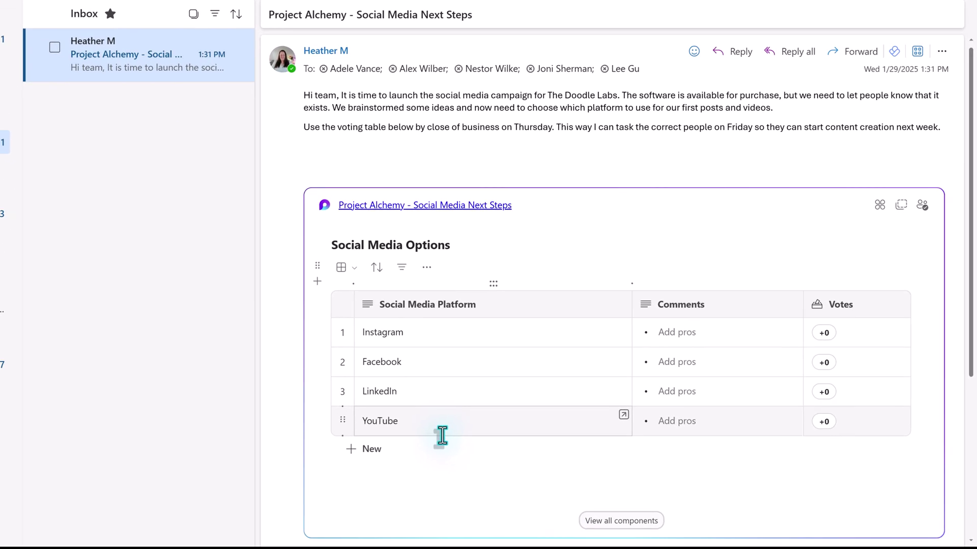
left_click(824, 394)
left_click(687, 396)
type("This project is e-learning focused, might find more instructors on LinkedIn.")
key("Escape")
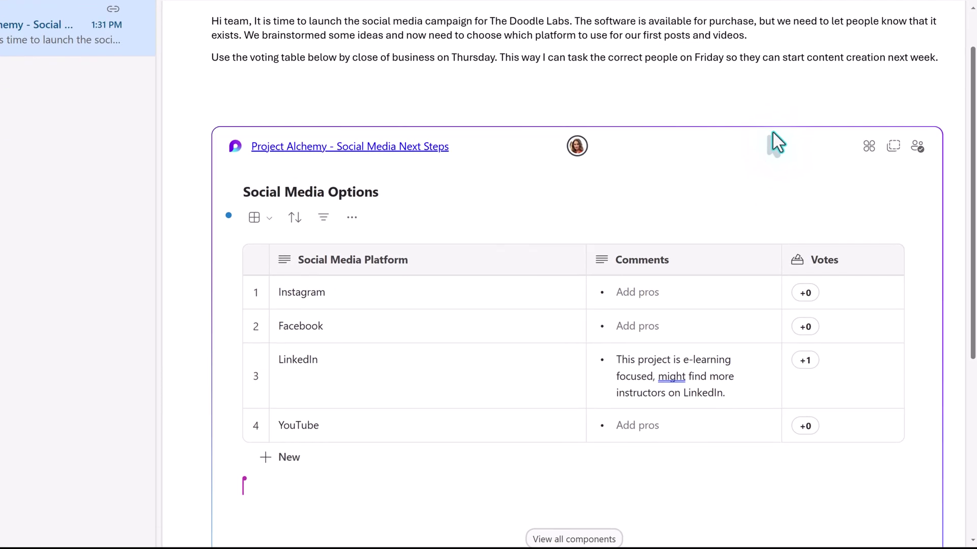
Step: Vote for YouTube in the Loop table while teammates' votes bring it to +3
mouse_move(584, 148)
left_click(806, 427)
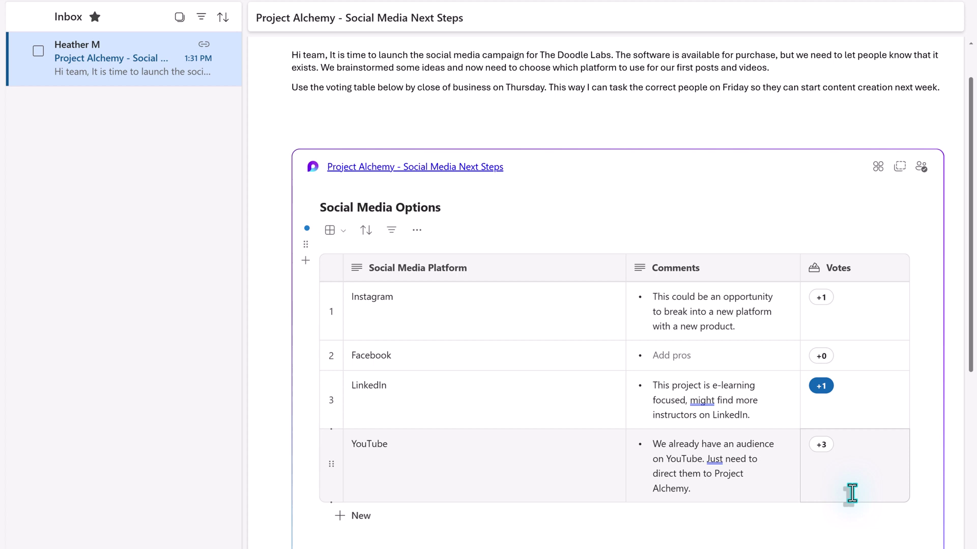
Step: Check who voted for YouTube, then click into the Instagram Comments cell
mouse_move(831, 458)
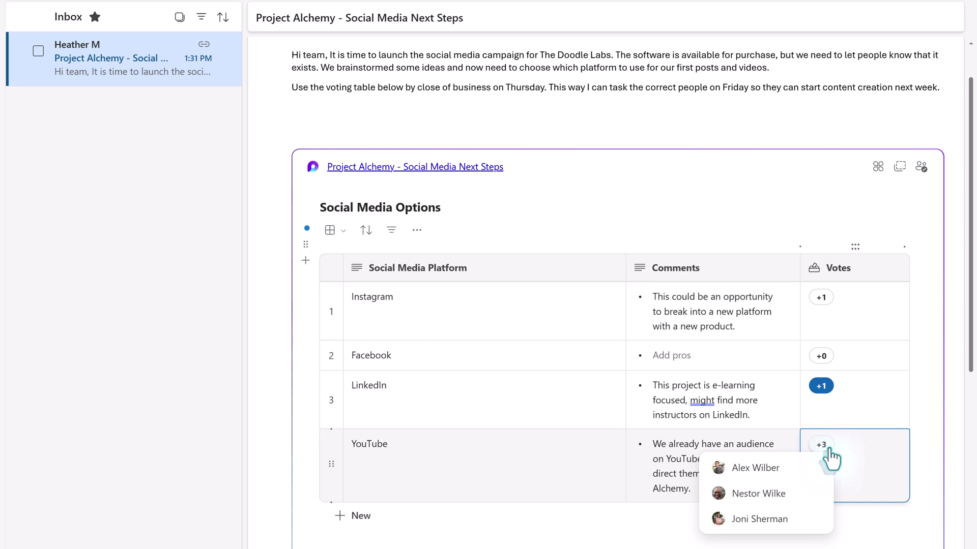
left_click(661, 305)
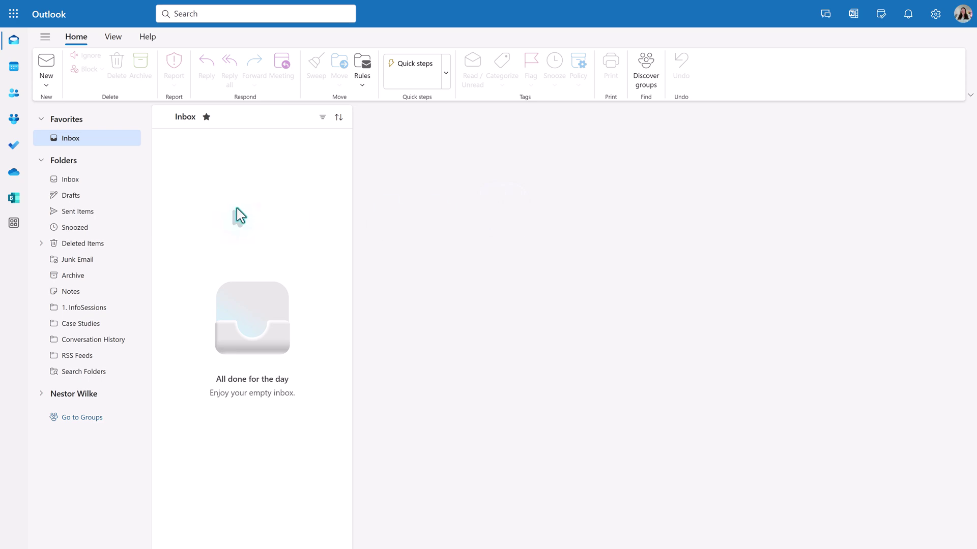
Step: Open the latest Project Alchemy email in Sent Items and scroll through its voting table
left_click(78, 211)
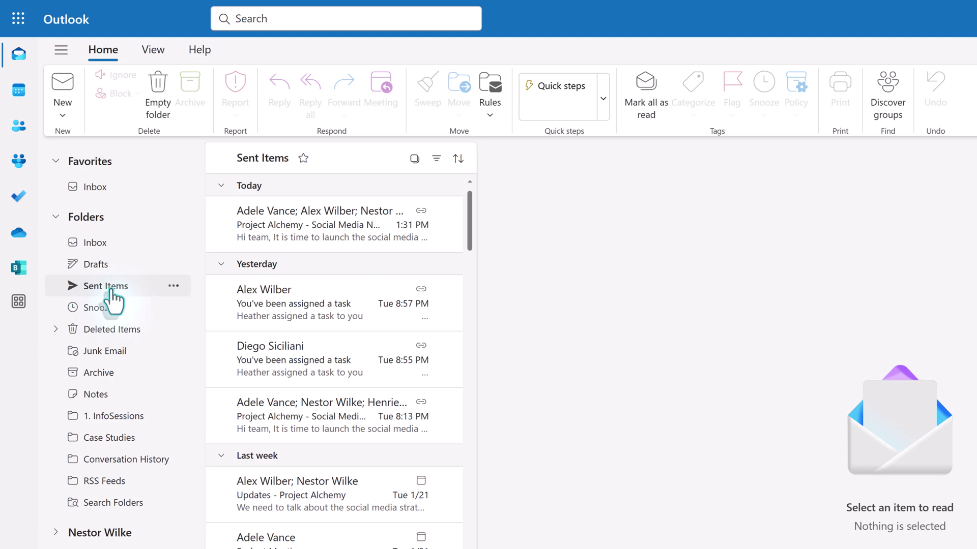
left_click(297, 211)
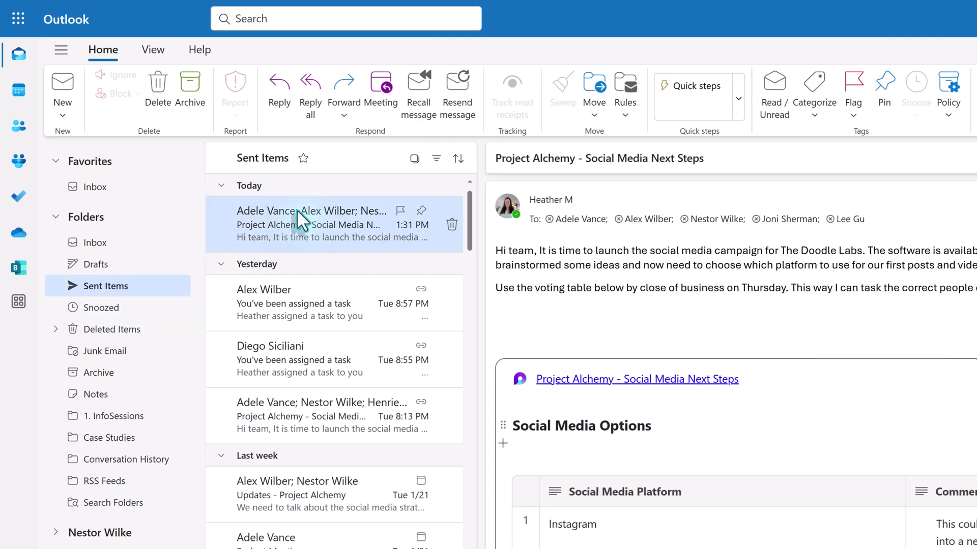
scroll(966, 427, "down", 5)
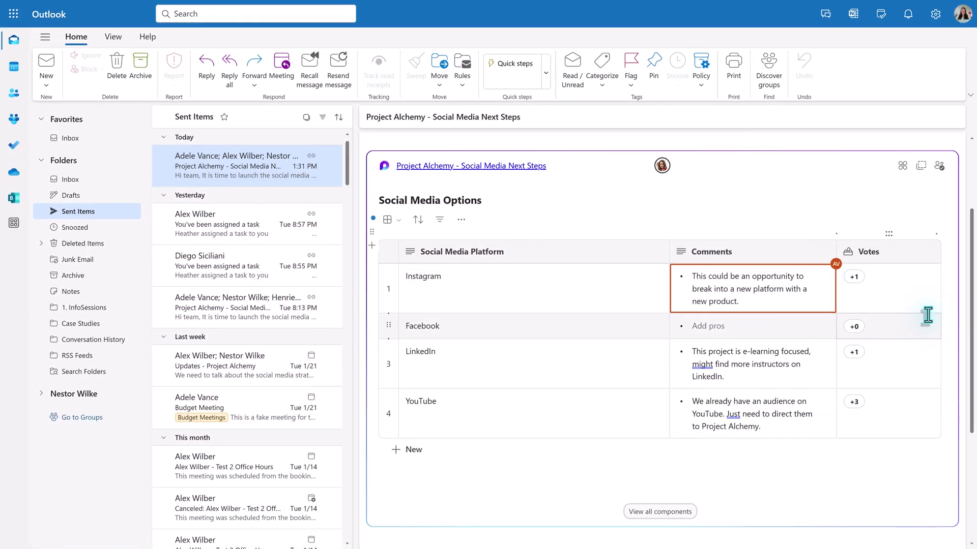
scroll(534, 250, "up", 3)
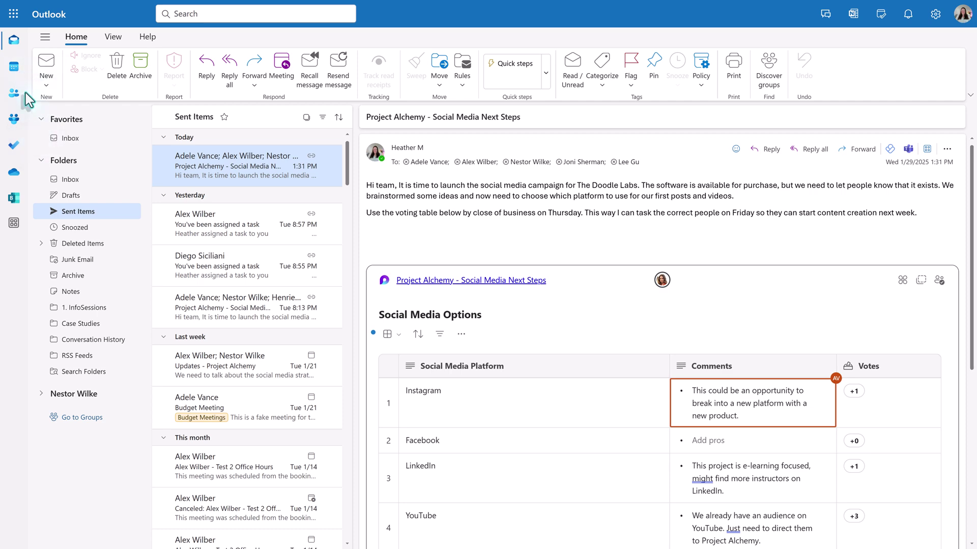
Step: Open Microsoft Loop from Outlook's app launcher to reach its Getting Started home page
left_click(13, 14)
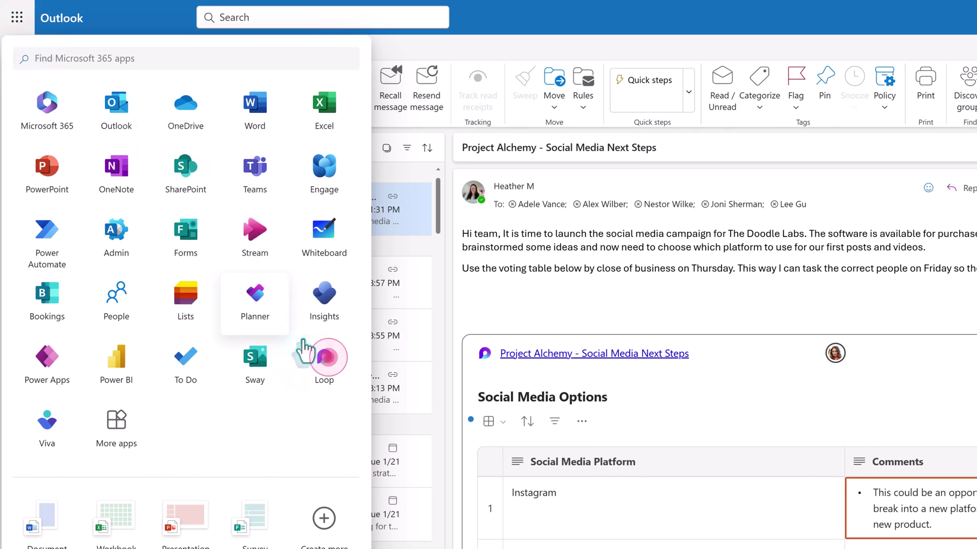
left_click(330, 374)
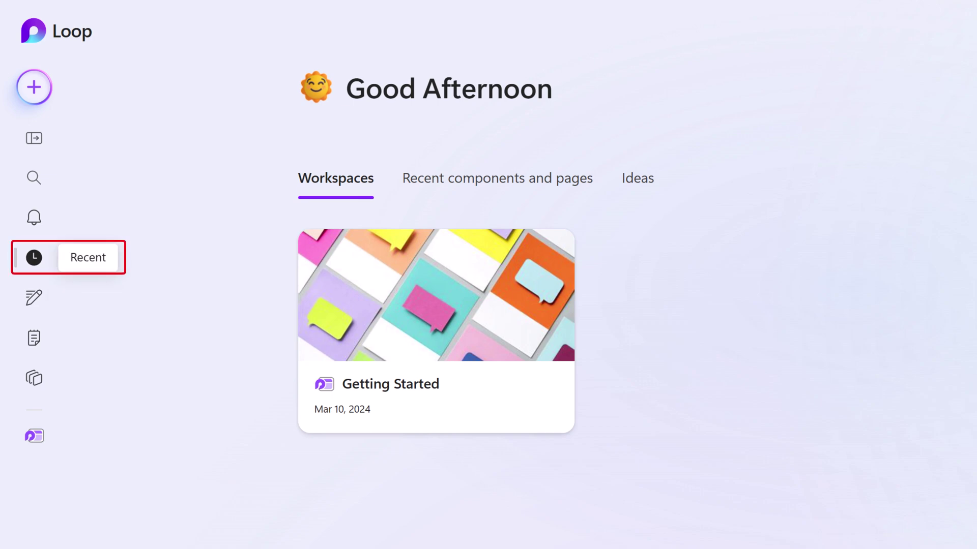
Step: Show the Recent pages and components list in Loop's sidebar
left_click(34, 257)
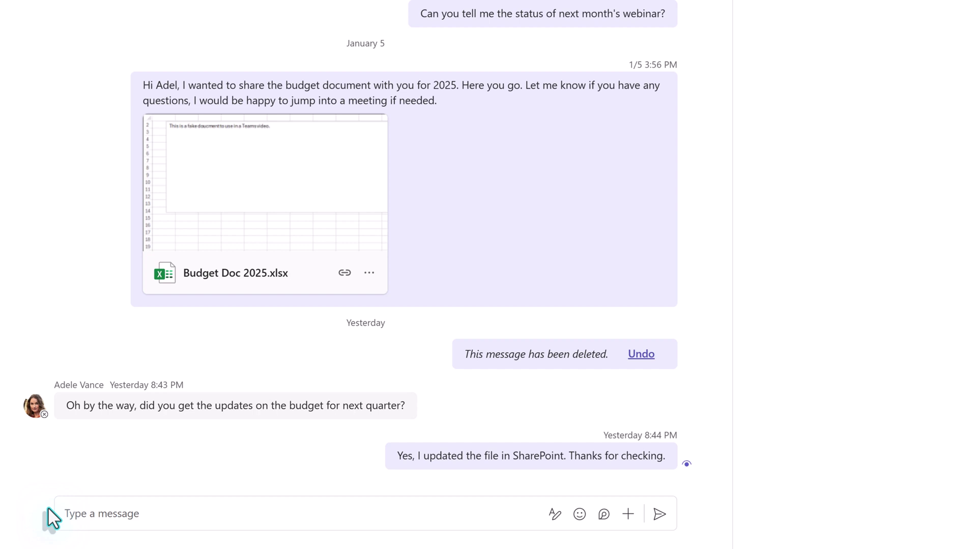
Step: Write 'Hi Adel, lets data dump our ideas in this loop.' and attach an empty Loop paragraph
left_click(274, 501)
type("H")
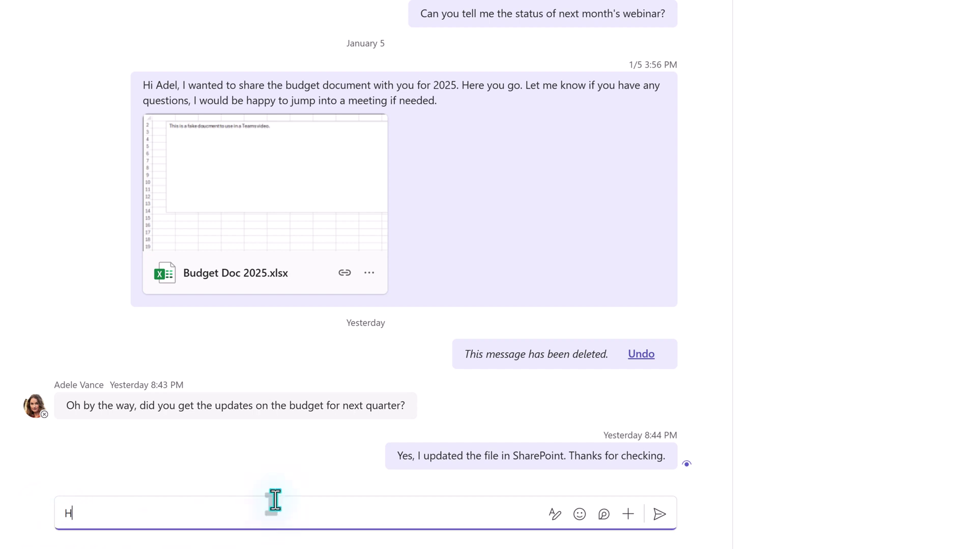
type("i Adel, lets data dupo")
key("BackSpace")
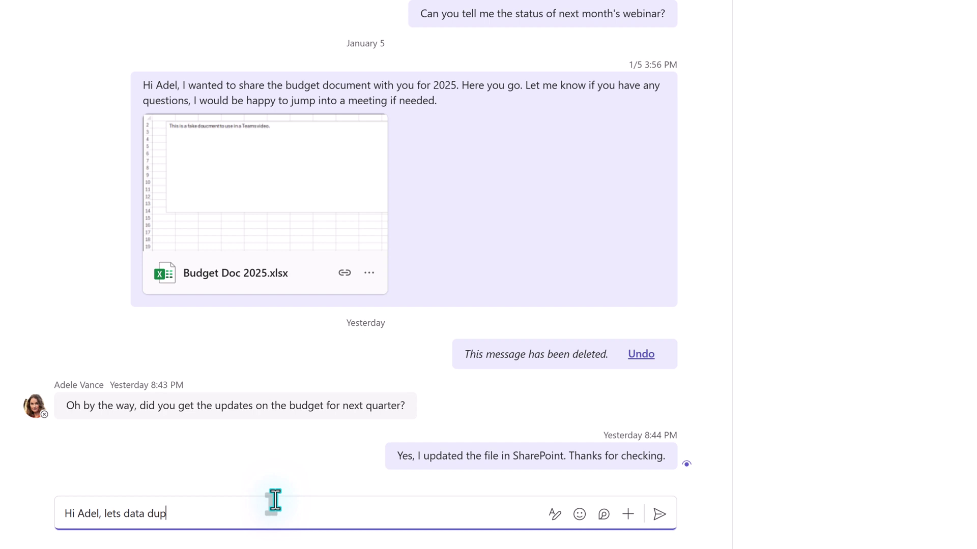
key("BackSpace")
type("mp our ideas in this loop.")
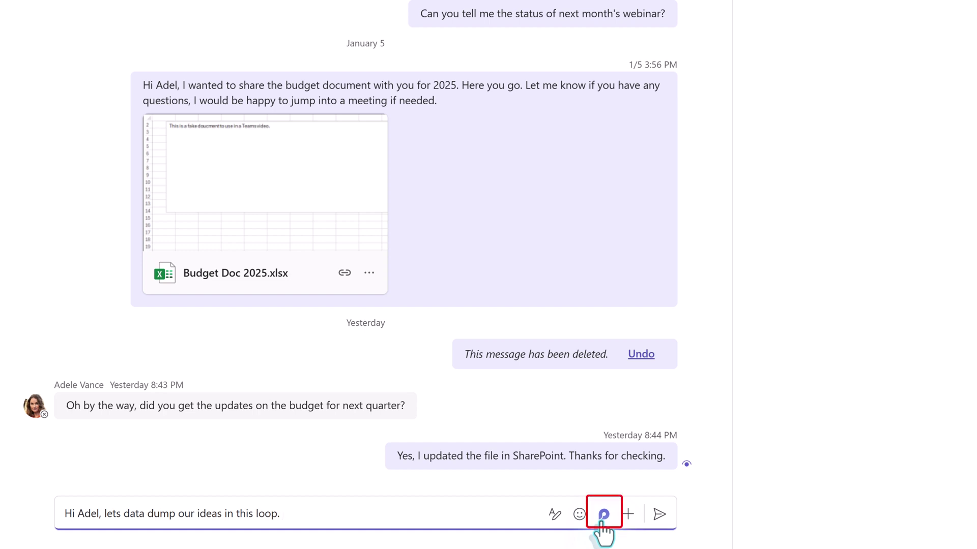
left_click(604, 518)
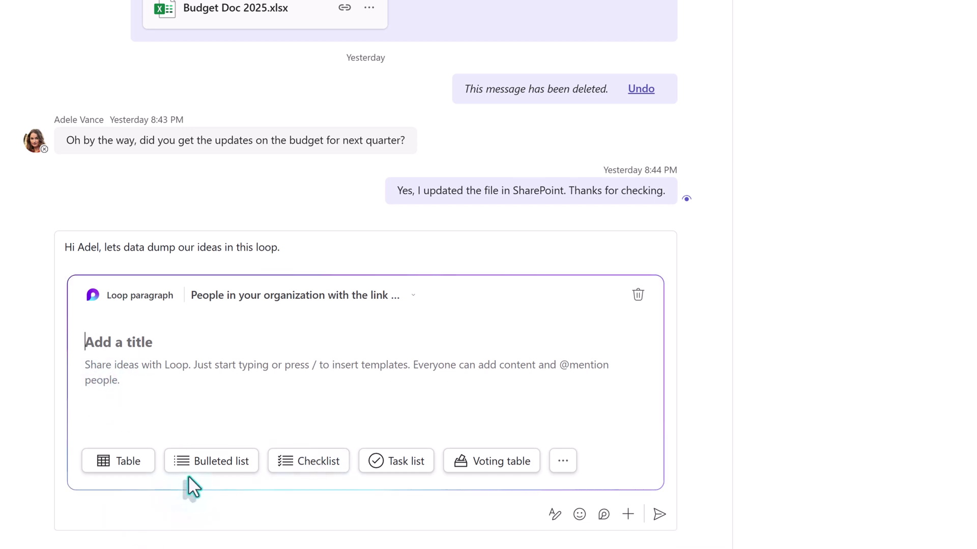
Step: Fill the Loop paragraph with a bulleted handout-ideas list titled 'Handout Ideas' and send it
left_click(206, 467)
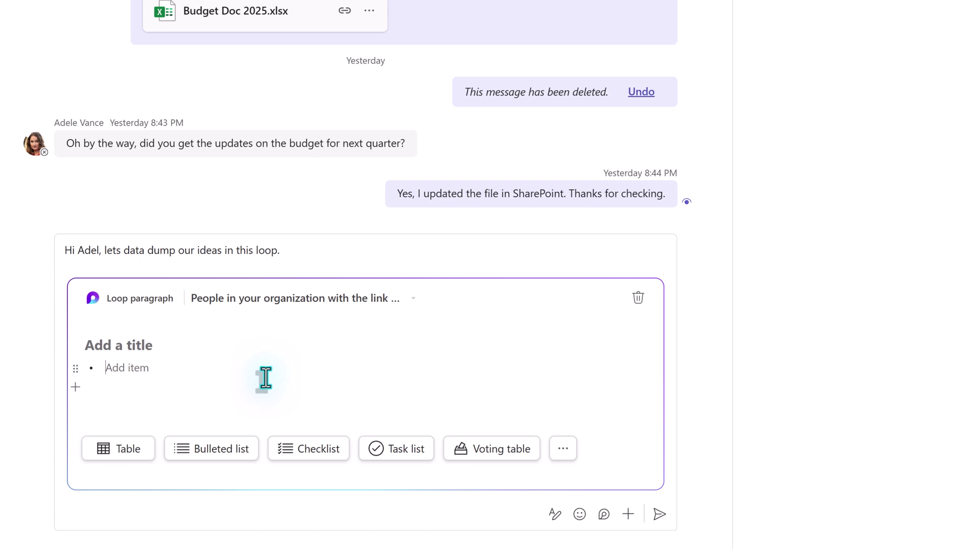
type("10 ideas of how you can use The Doodle Labs for E-learning")
key("Return")
type("10 ways to use The Doodle Labs for internal communications")
key("Return")
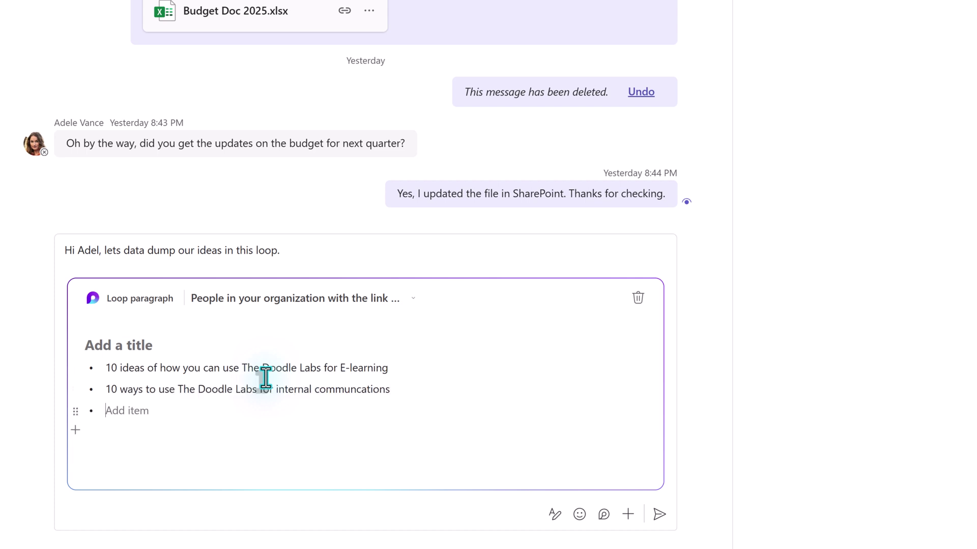
type("Character list to quickly find your favorites when creating a doodle video")
type("Handout Ideas")
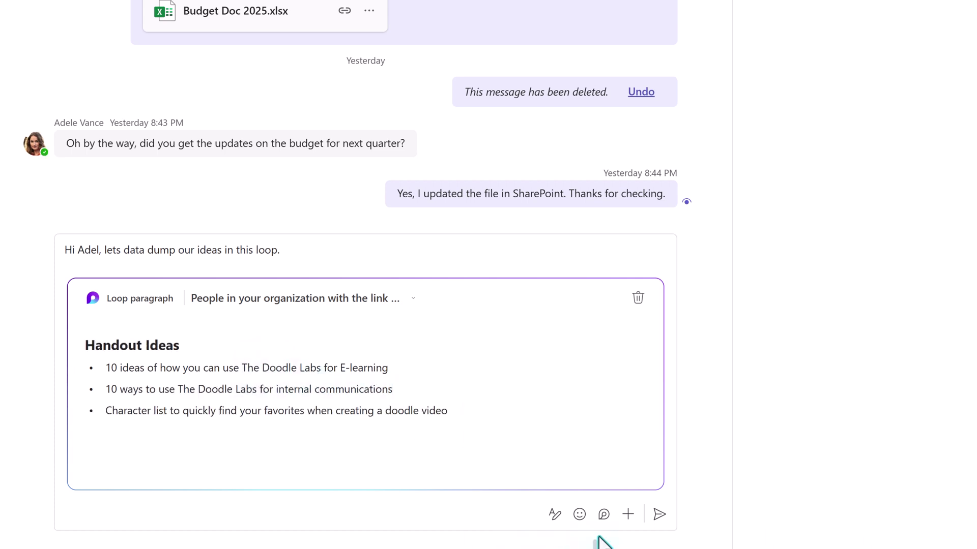
left_click(658, 514)
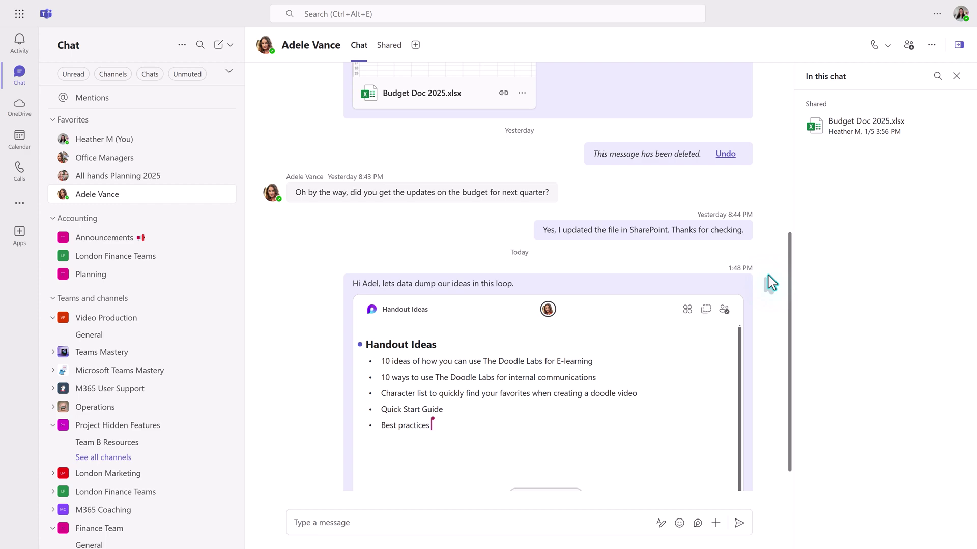
Step: Pin the Handout Ideas Loop message, then open it from the chat details Pinned list
mouse_move(750, 289)
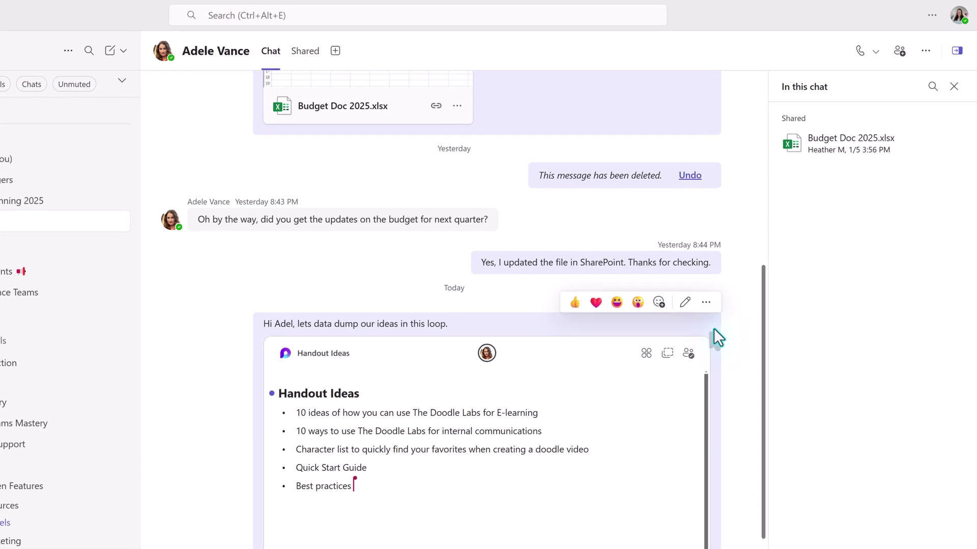
left_click(706, 302)
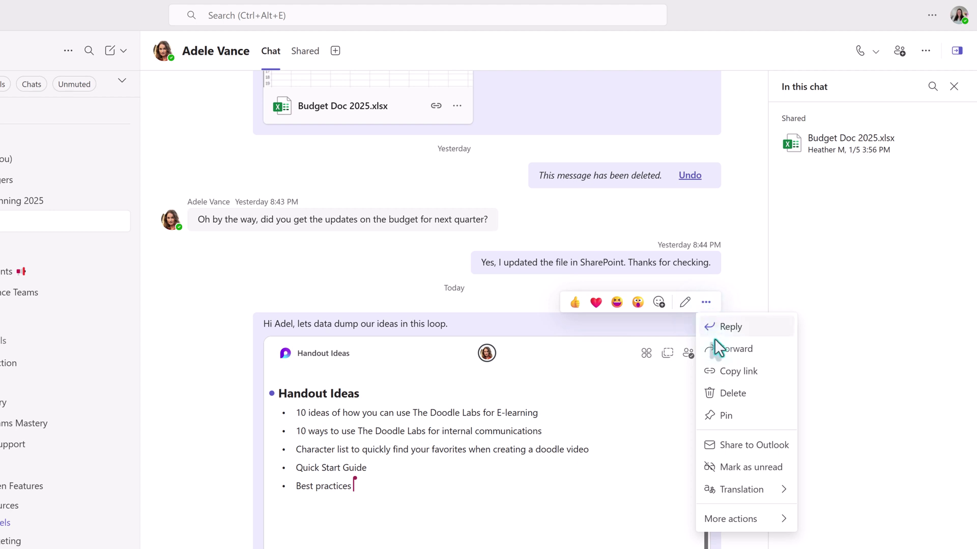
left_click(722, 415)
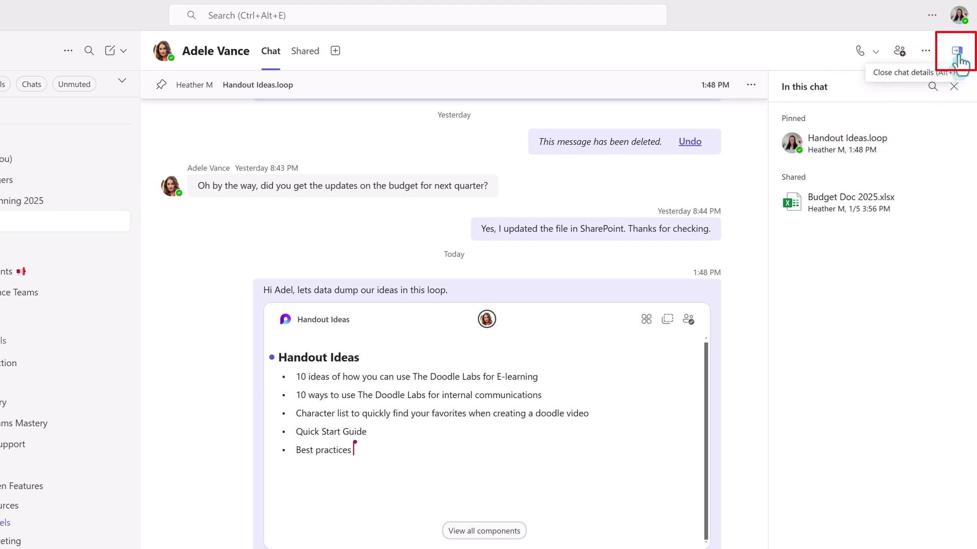
left_click(957, 52)
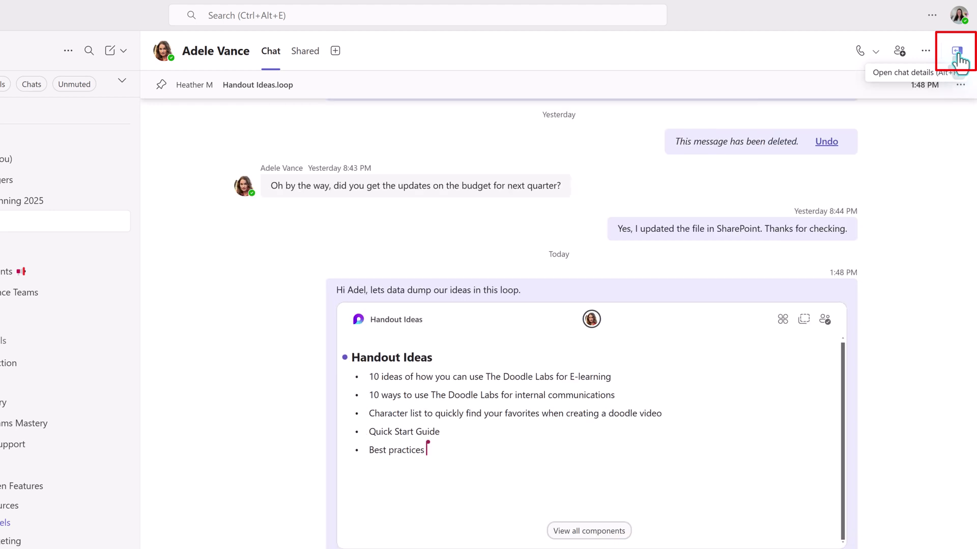
left_click(958, 53)
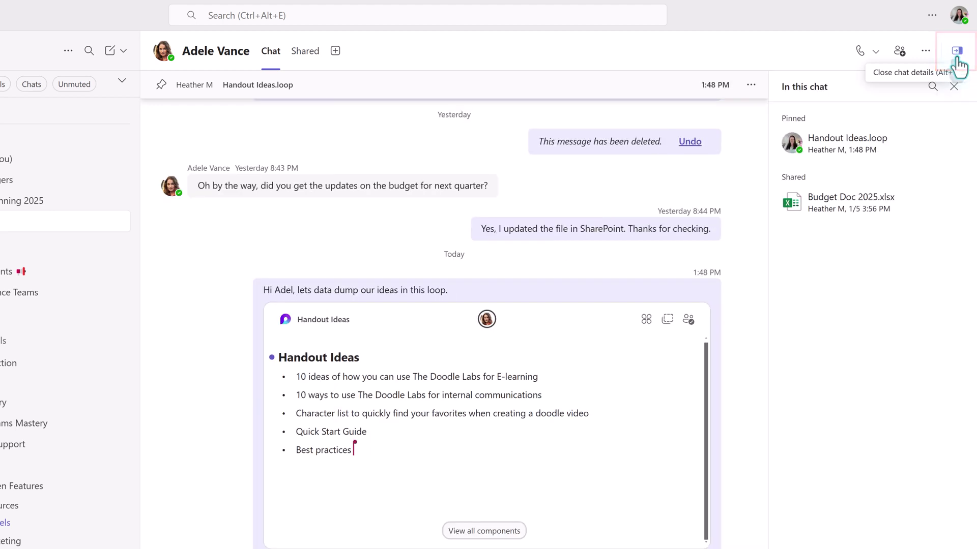
left_click(829, 152)
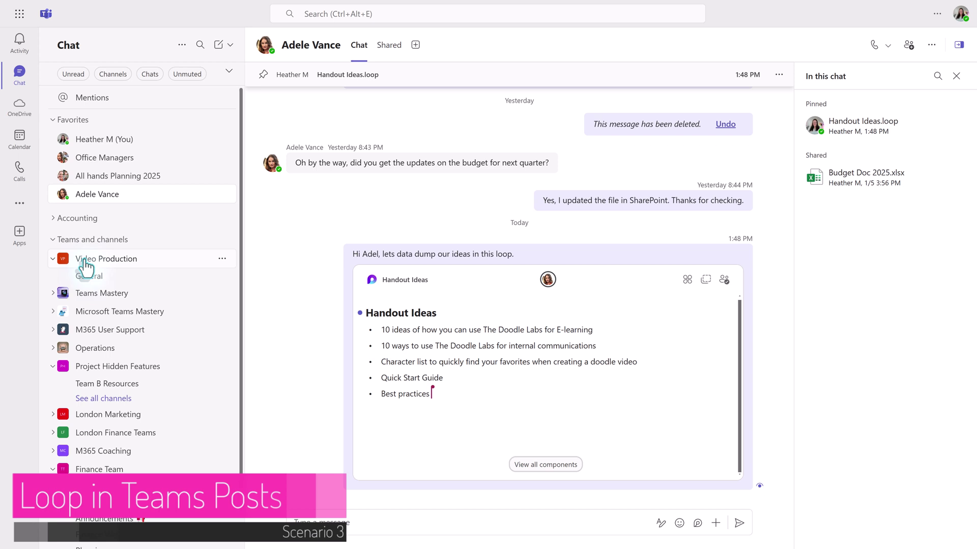
Step: Draft a Video Production General post 'Assignments for Project Alchemy - Due Feb 14, 2025' with a Loop paragraph
left_click(90, 276)
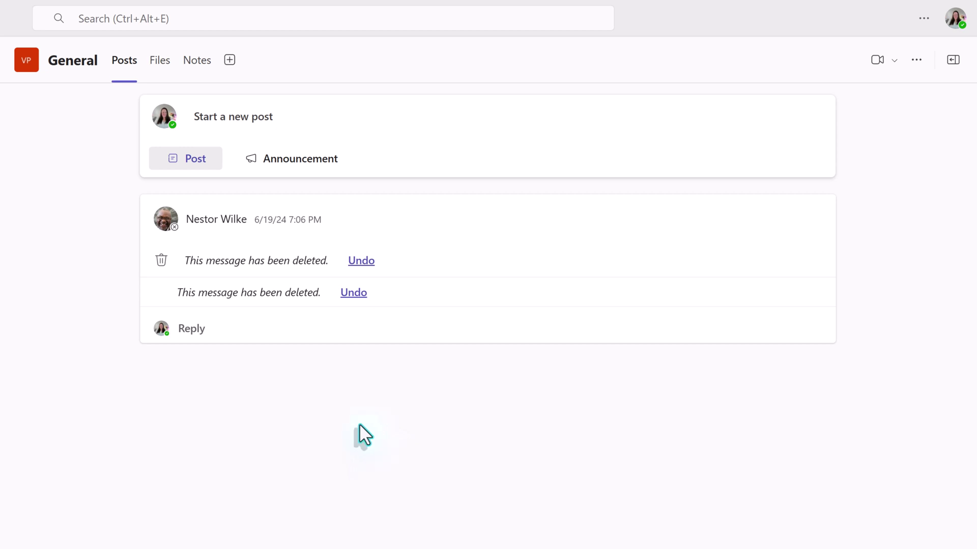
left_click(186, 161)
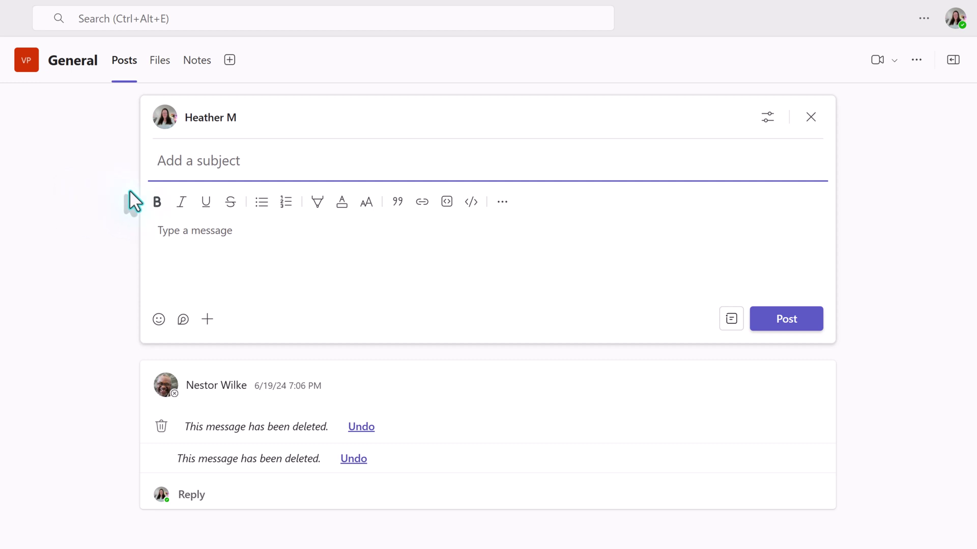
type("Assignments for Project Alchemy - Due Feb 14, 2025")
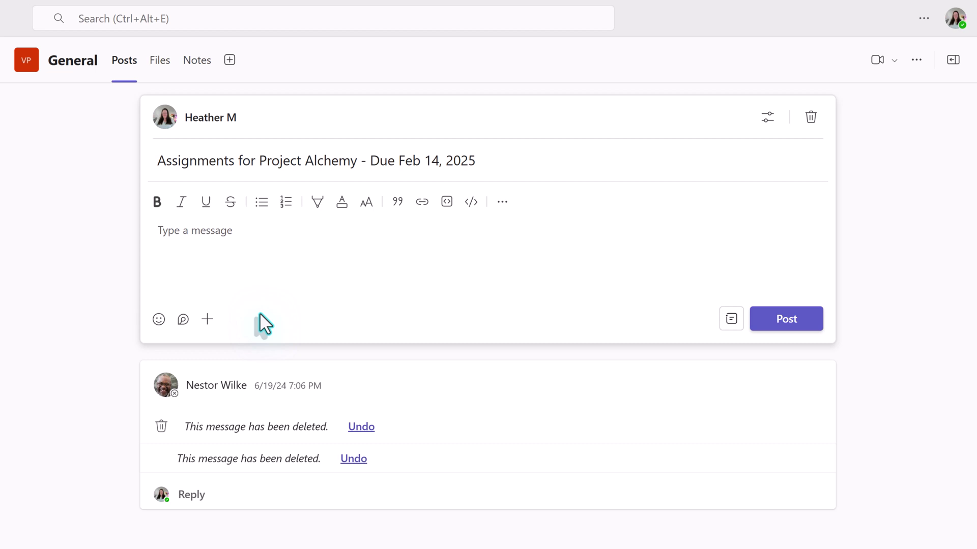
type("Hi all, here are the assignments for Project Alchemy. We need to do  full court press to get the word out on The Doodle Labs.")
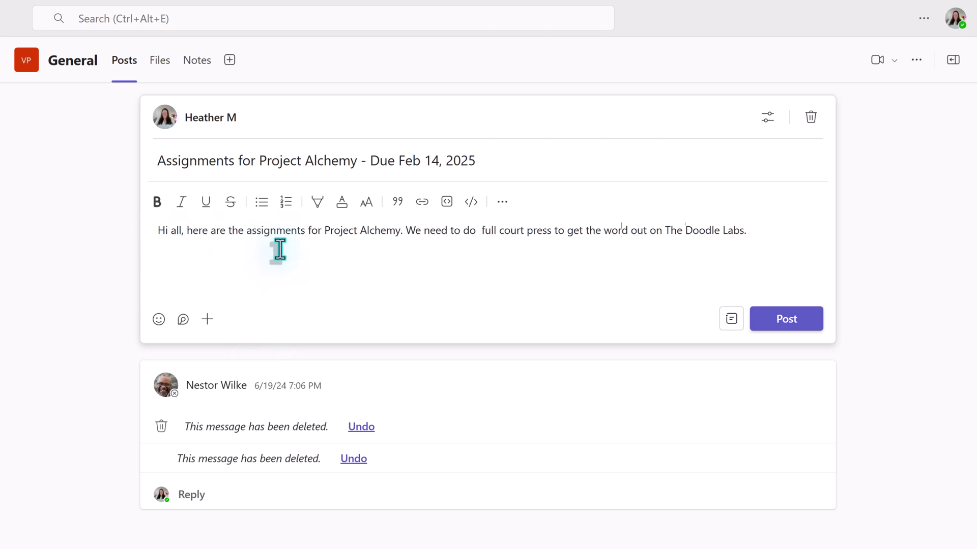
type("It is finally here.")
type("Please check off your tasks when they are done.")
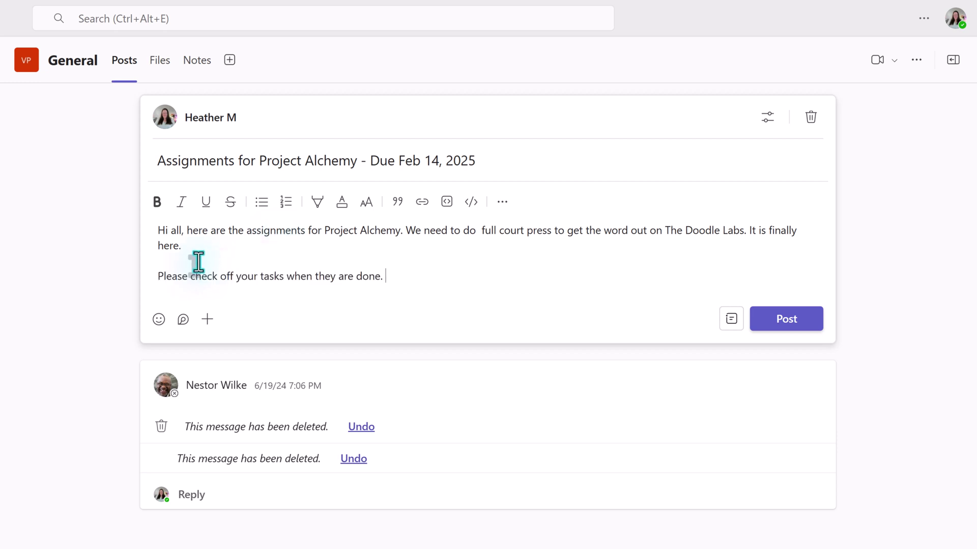
left_click(183, 325)
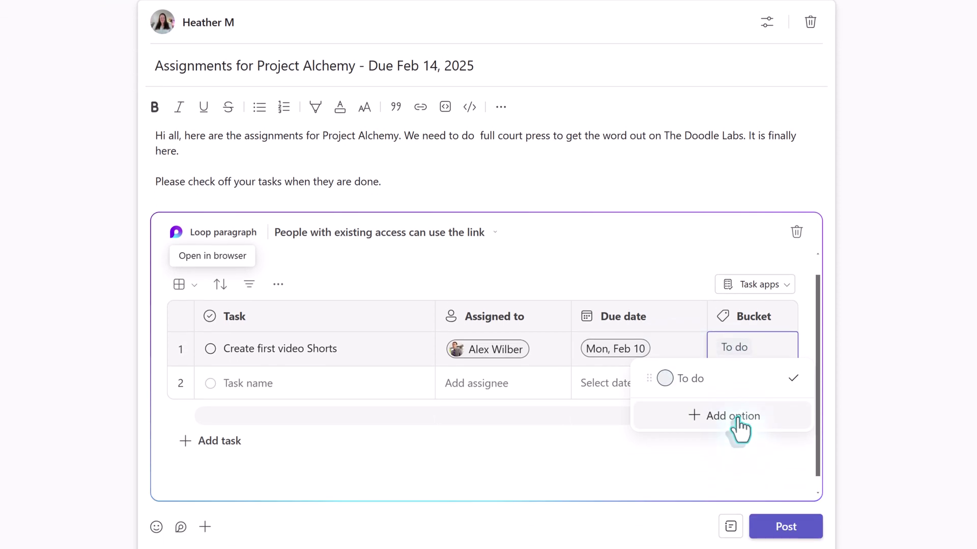
Step: Add In Progress, Ready for Review and Completed as new Bucket options
left_click(732, 416)
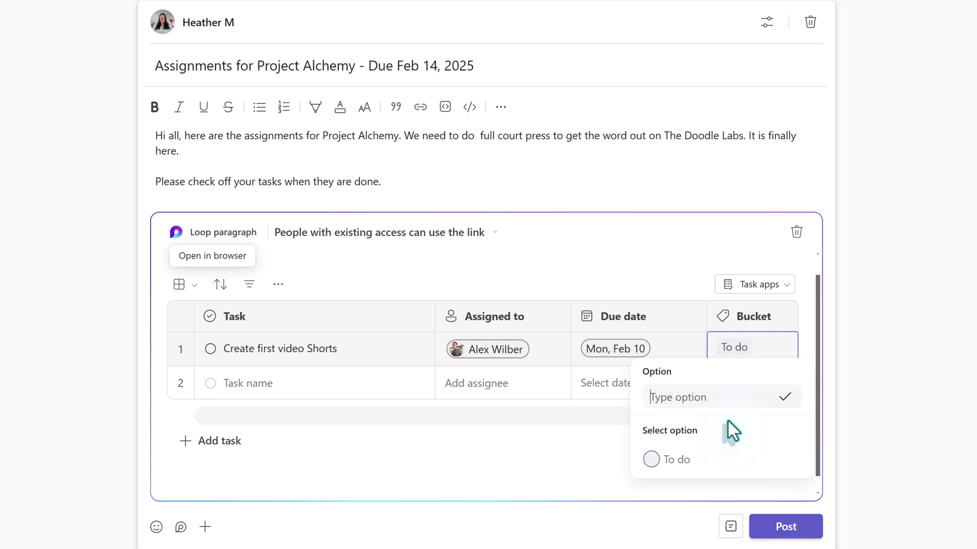
type("I")
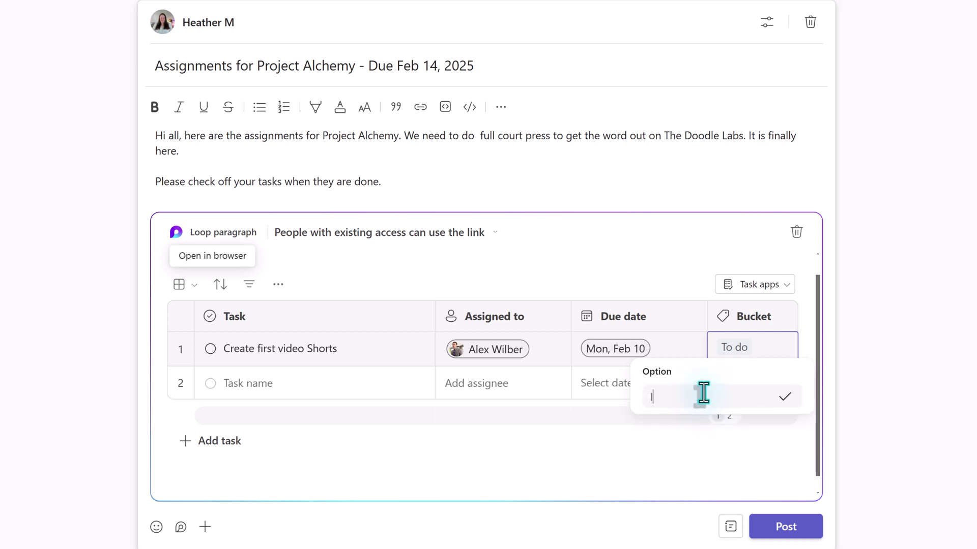
key("BackSpace")
type("In Progress")
left_click(791, 399)
type("Ready for Review")
left_click(686, 382)
type("Completed")
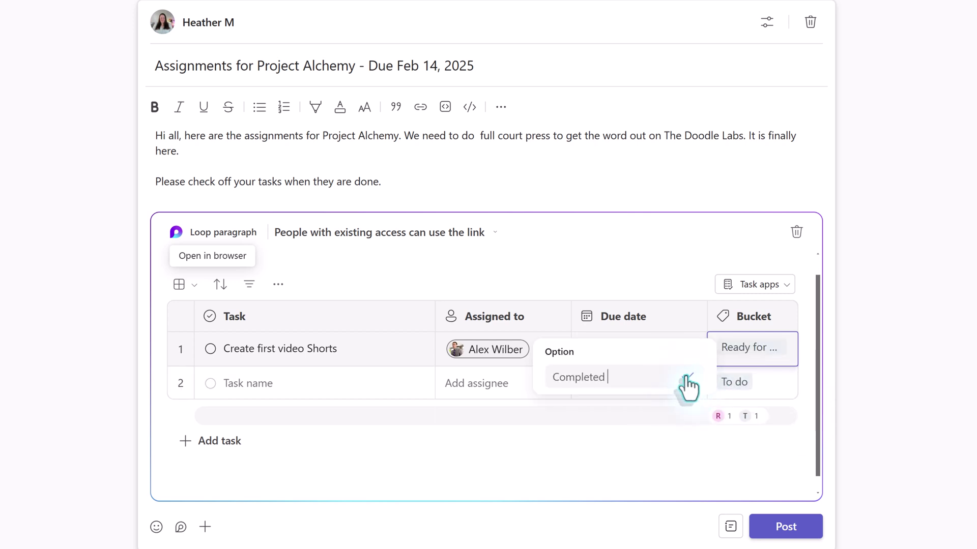
left_click(687, 382)
Step: Colour Completed green and In Progress yellow, then reset the first task's bucket to To do
left_click(763, 362)
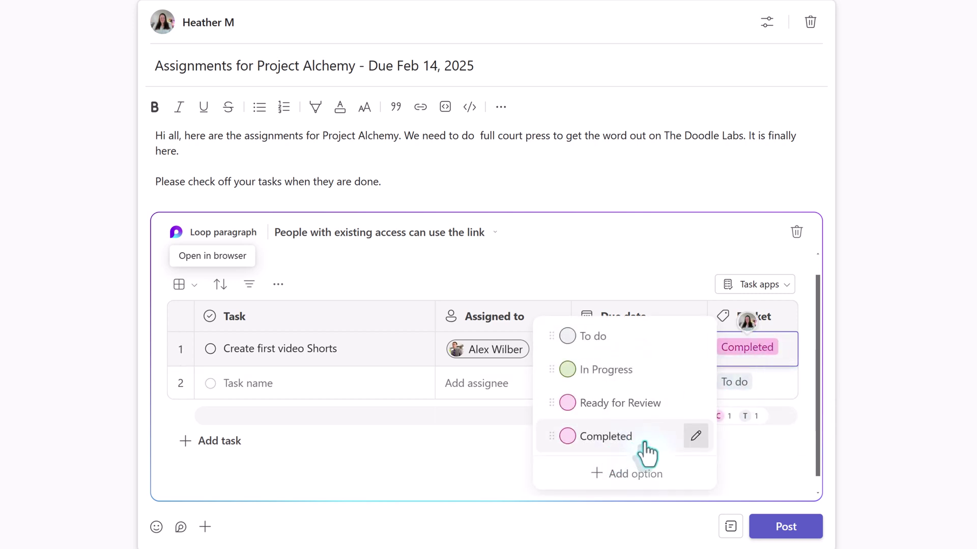
left_click(696, 436)
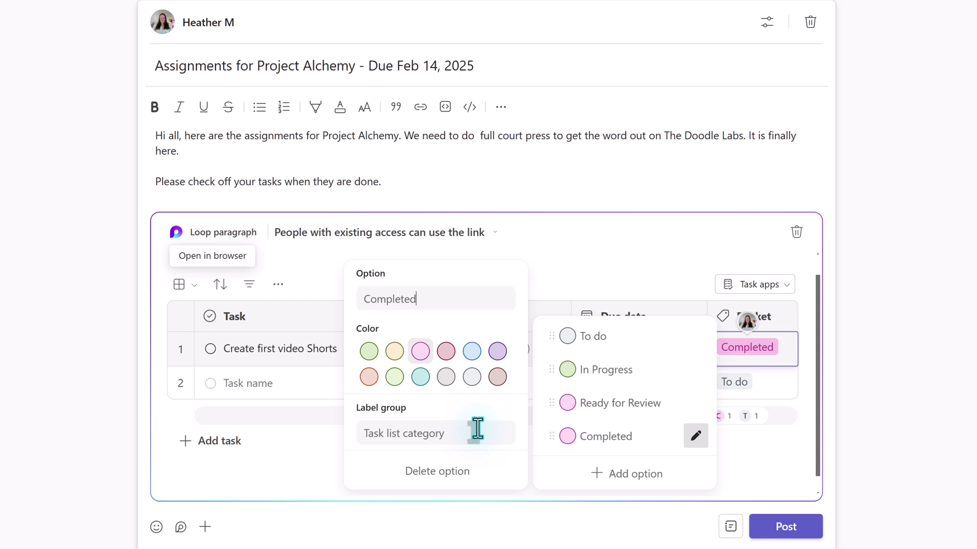
left_click(368, 351)
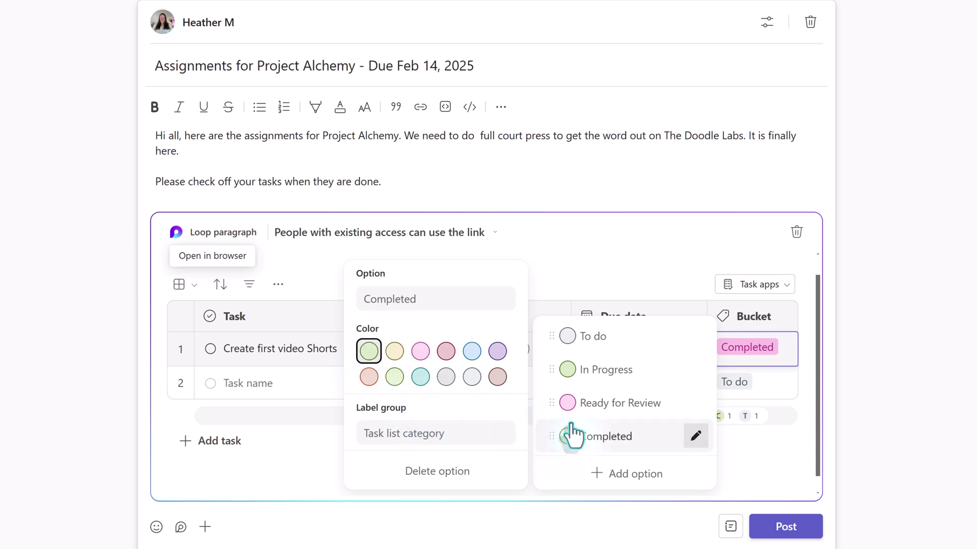
left_click(695, 370)
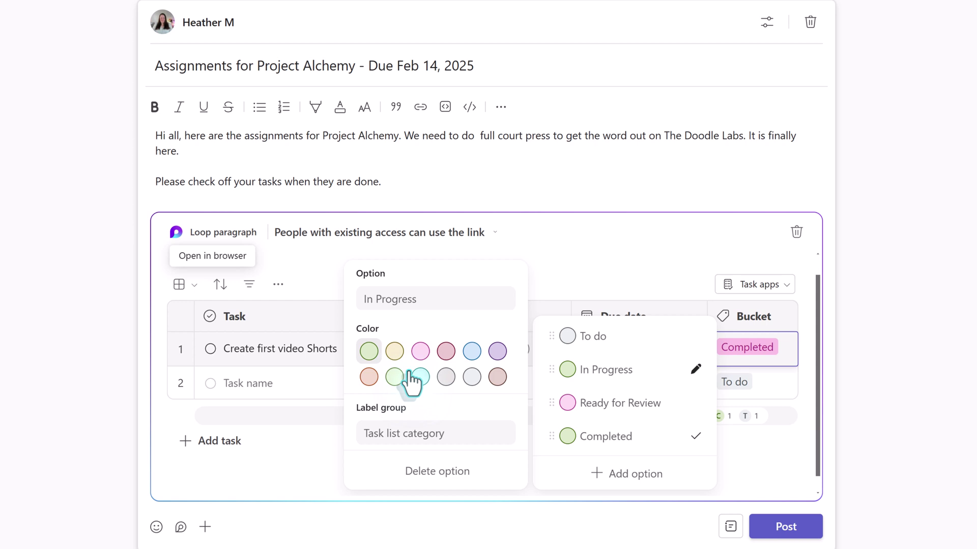
left_click(394, 350)
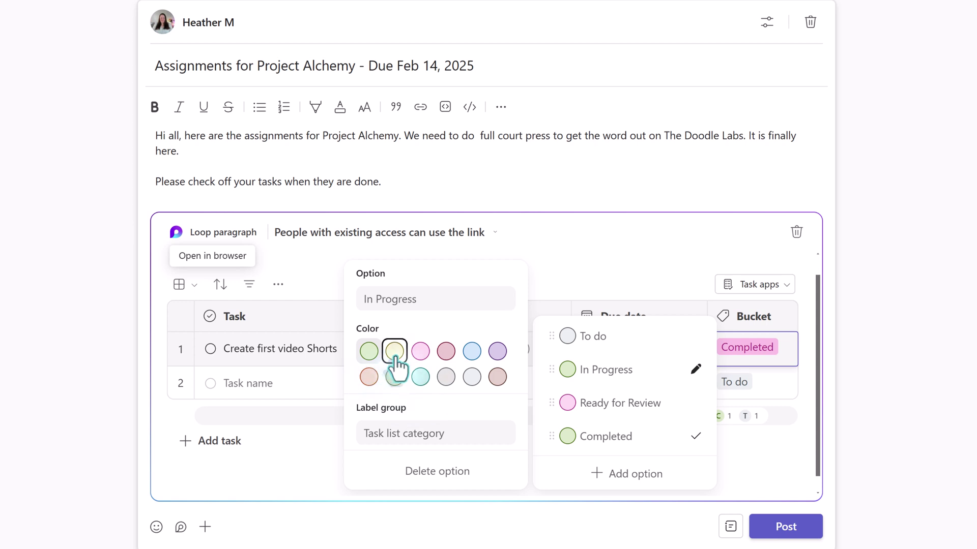
left_click(763, 442)
left_click(747, 351)
left_click(590, 337)
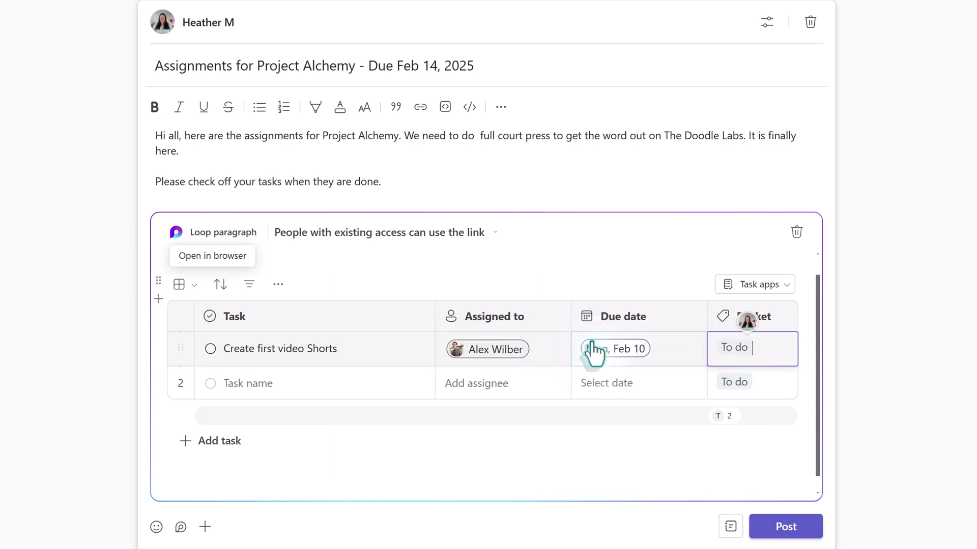
key("Tab")
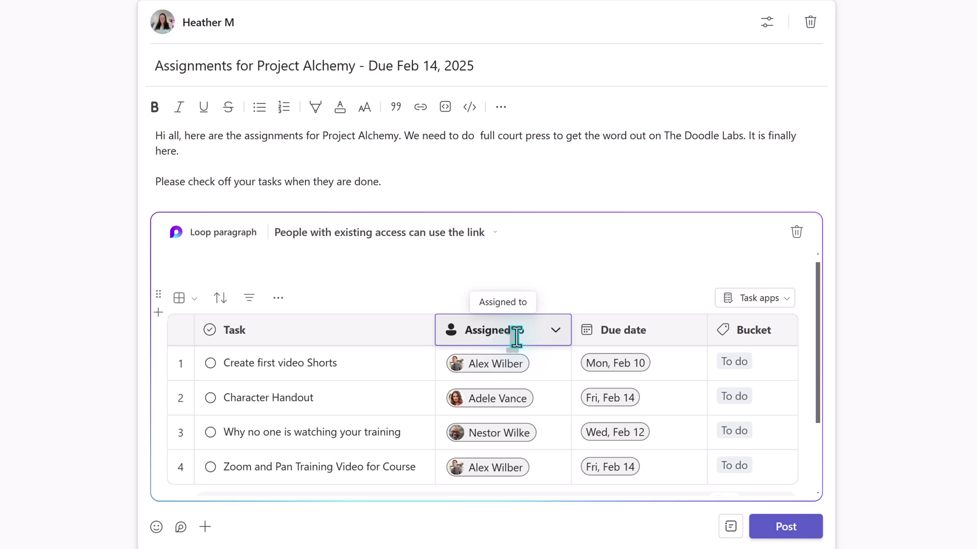
Step: Sort the tasks ascending by Assigned to and preview them in Board view
left_click(555, 336)
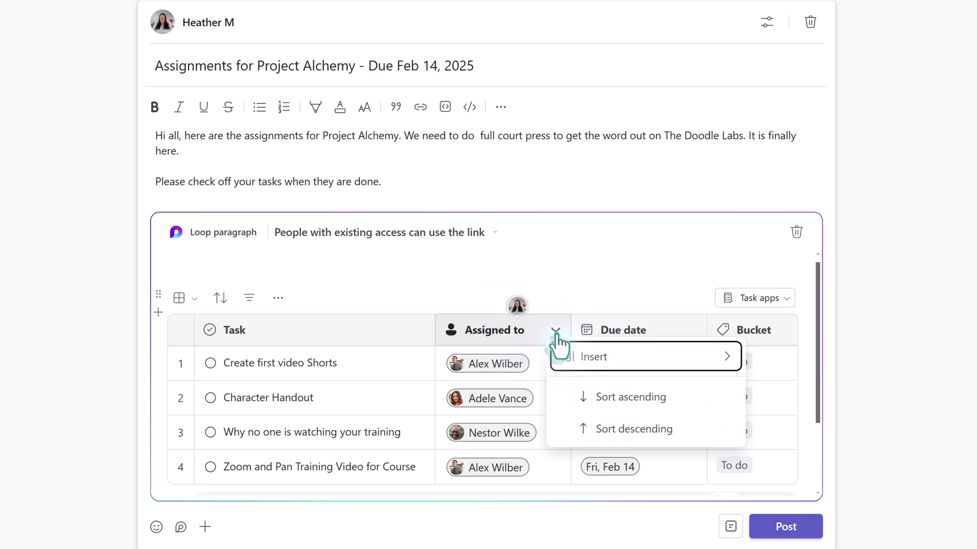
left_click(611, 398)
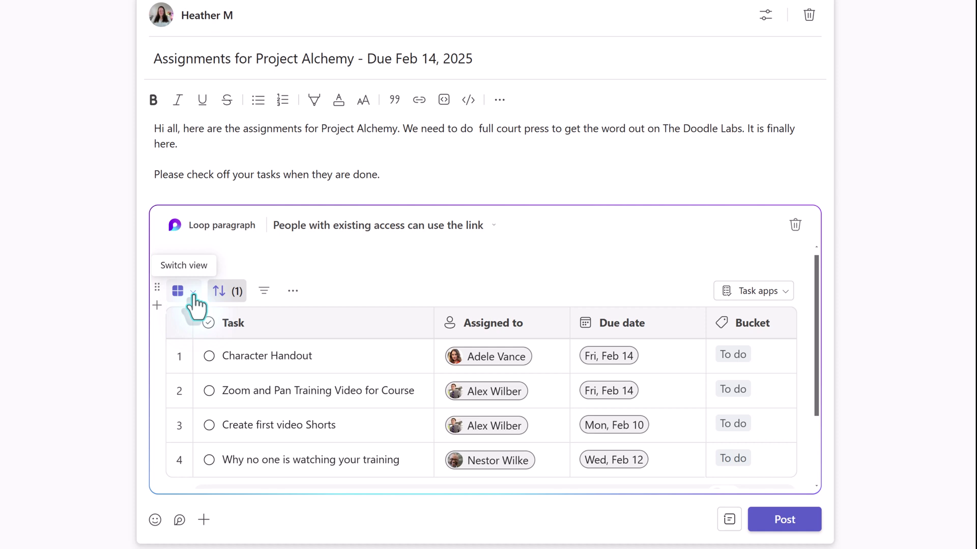
left_click(194, 295)
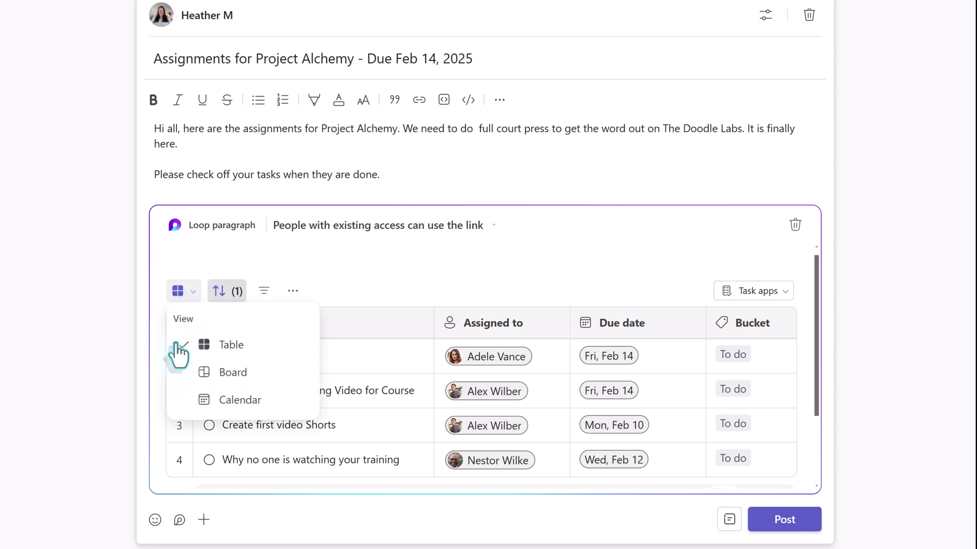
left_click(235, 377)
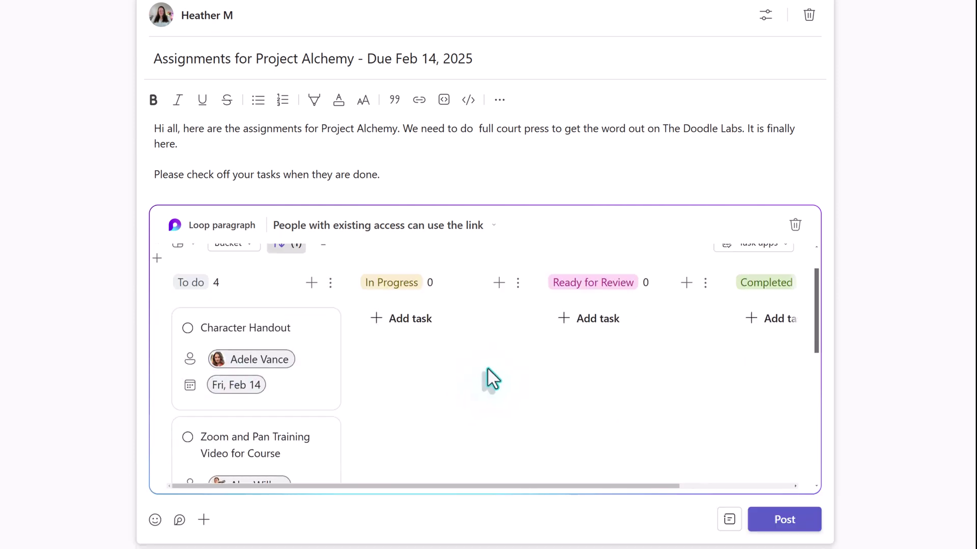
scroll(487, 379, "down", 5)
scroll(489, 376, "up", 5)
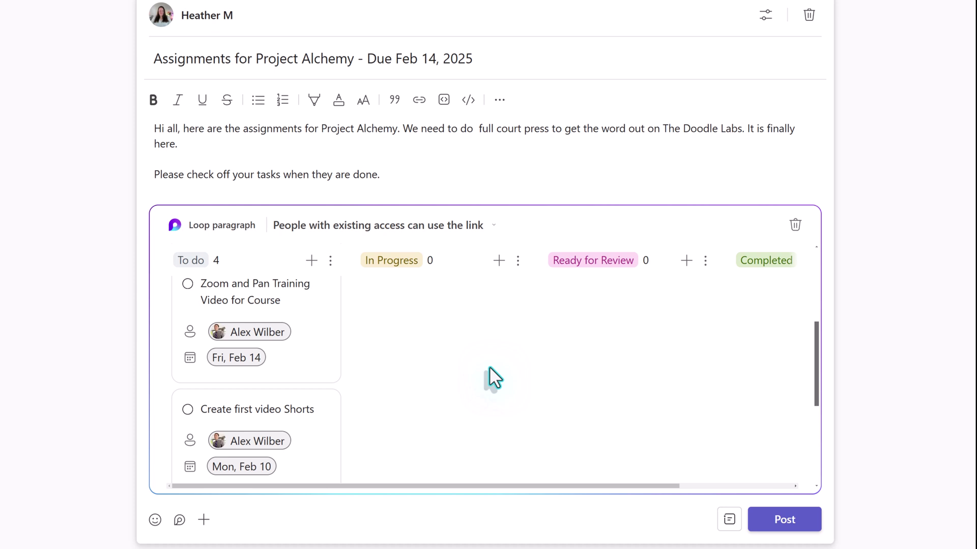
Step: Preview the tasks in Calendar view, then return to Table view
left_click(182, 299)
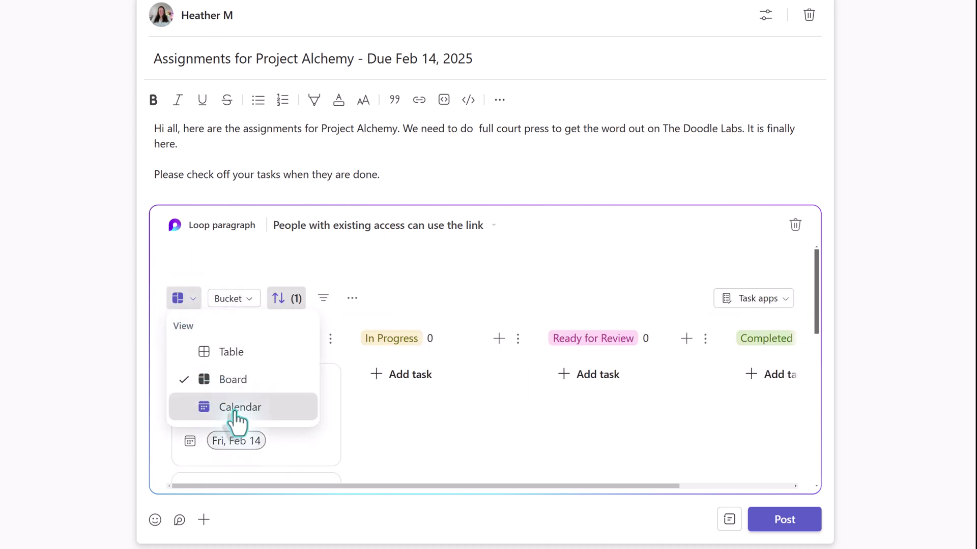
left_click(234, 410)
scroll(584, 413, "down", 10)
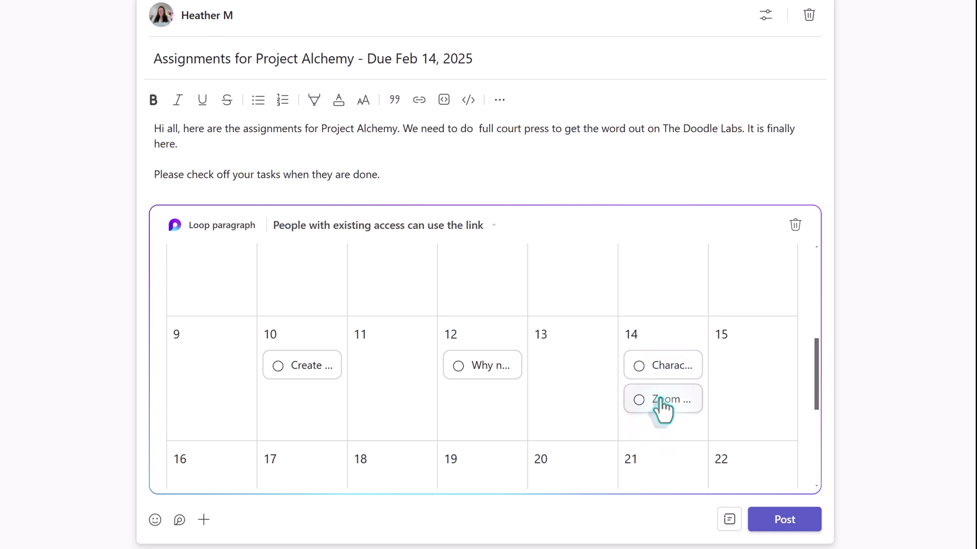
scroll(359, 355, "up", 10)
left_click(195, 305)
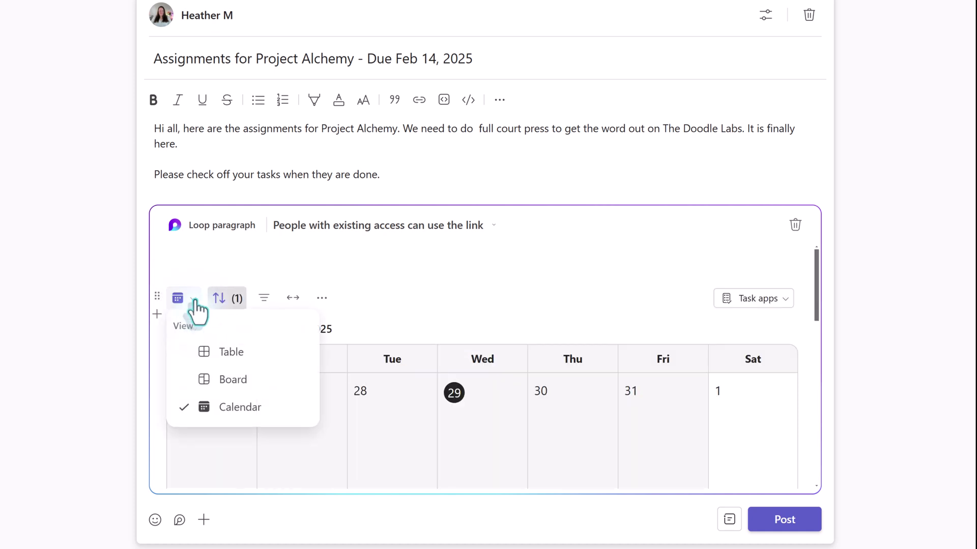
left_click(231, 361)
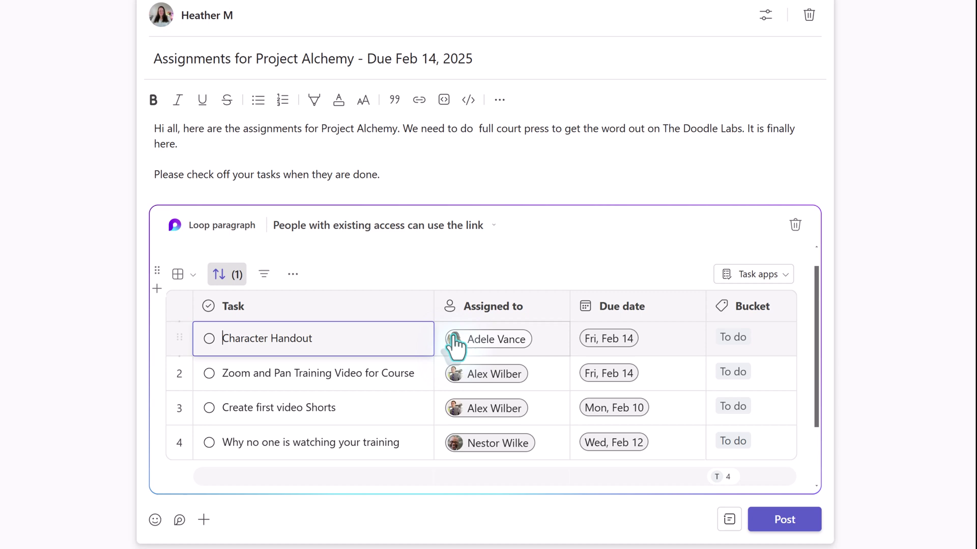